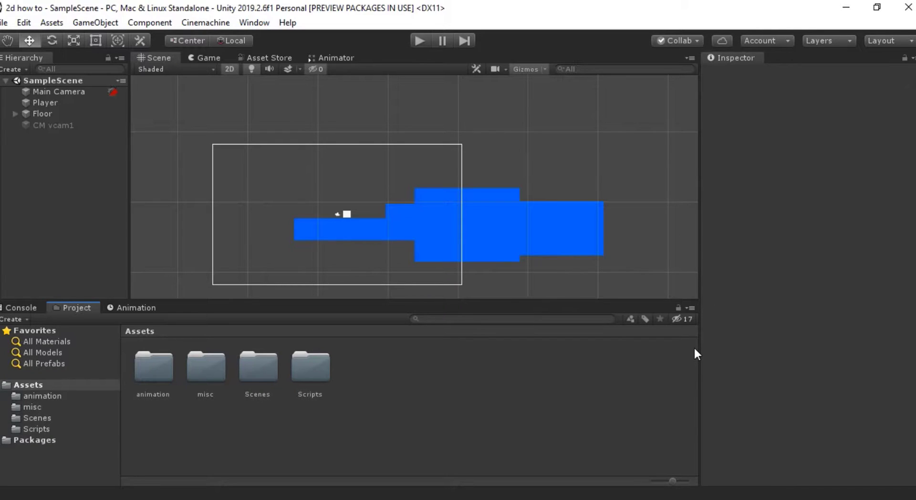
# Step: Open the Assets animation folder and select the right animation sprite sheet
pyautogui.doubleClick(152, 374)
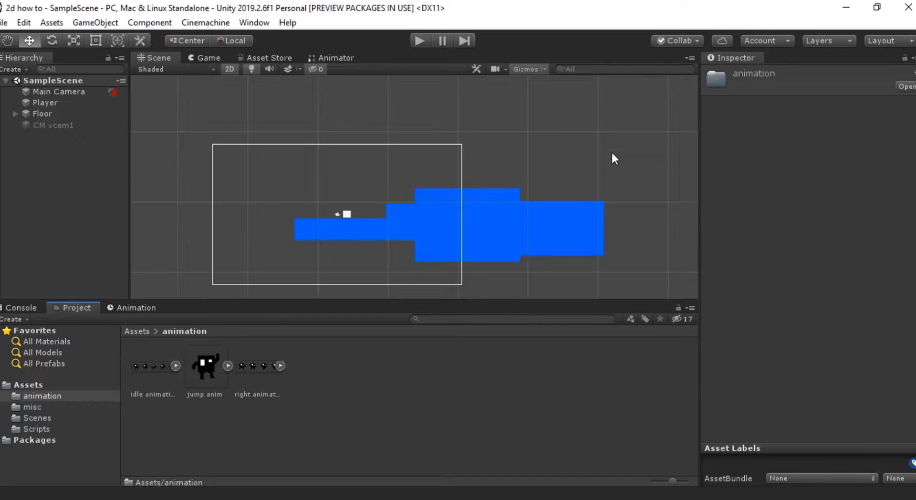
pyautogui.scroll(-2, 463, 178)
pyautogui.scroll(5, 472, 189)
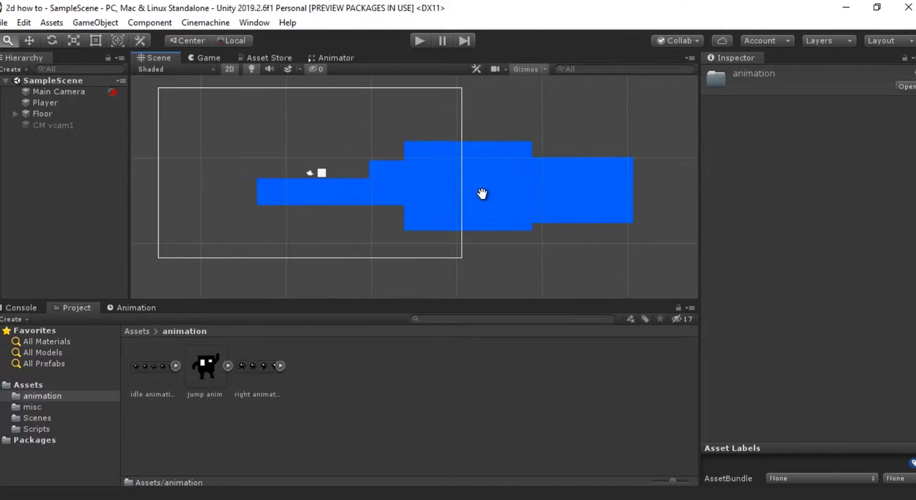
pyautogui.click(252, 365)
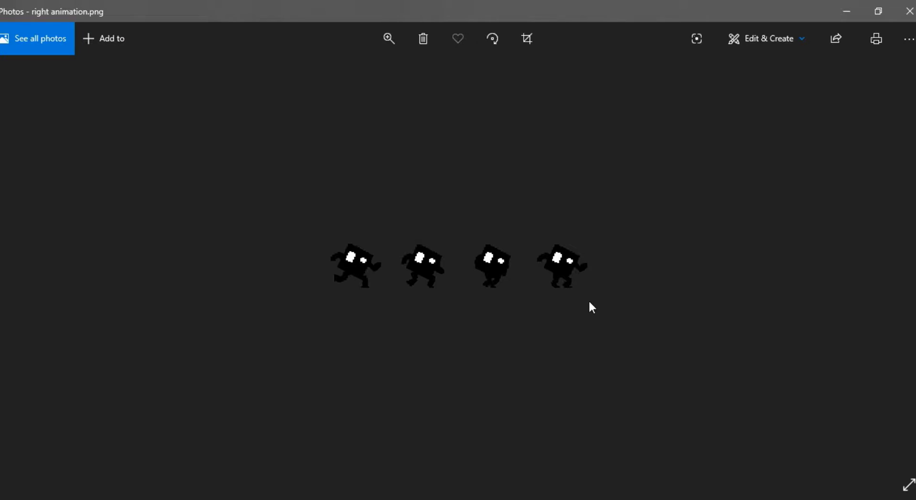
# Step: Close the right animation preview and open the idle animation sheet as an image
pyautogui.click(909, 11)
pyautogui.doubleClick(154, 362)
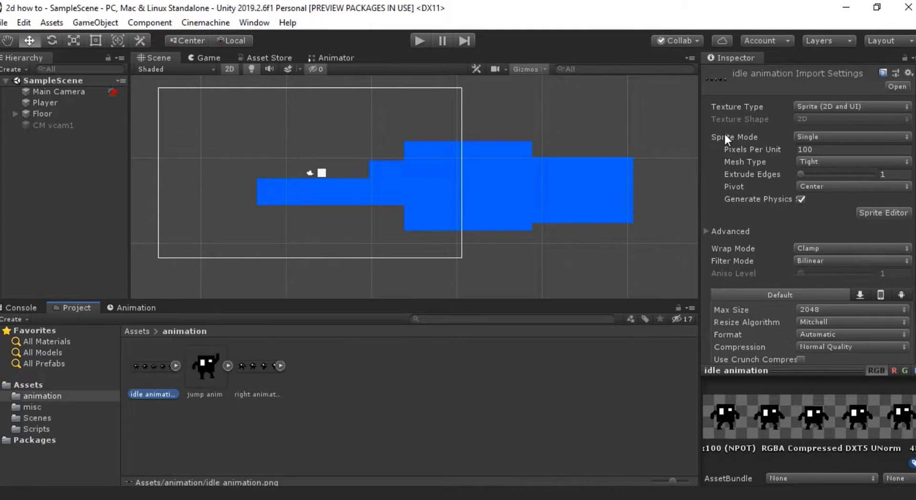
# Step: Set the idle animation sheet to Multiple sprite mode with Point filtering and apply
pyautogui.click(829, 137)
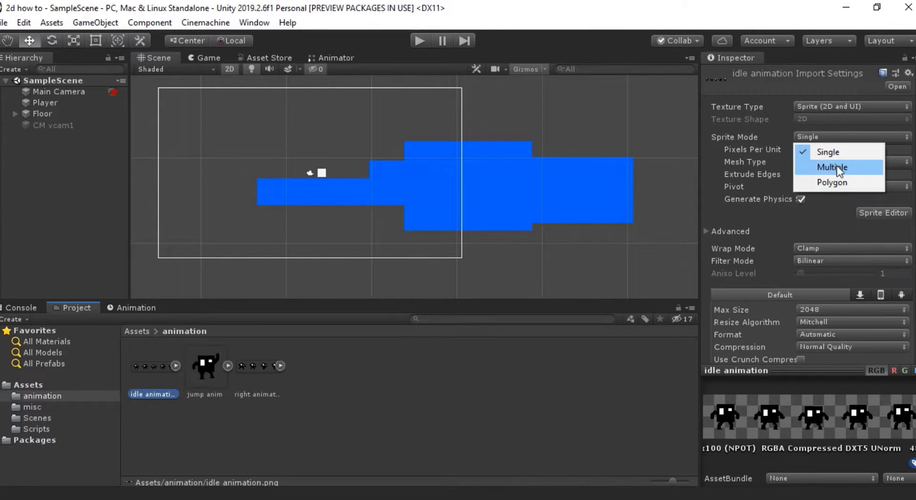
pyautogui.click(837, 165)
pyautogui.click(824, 248)
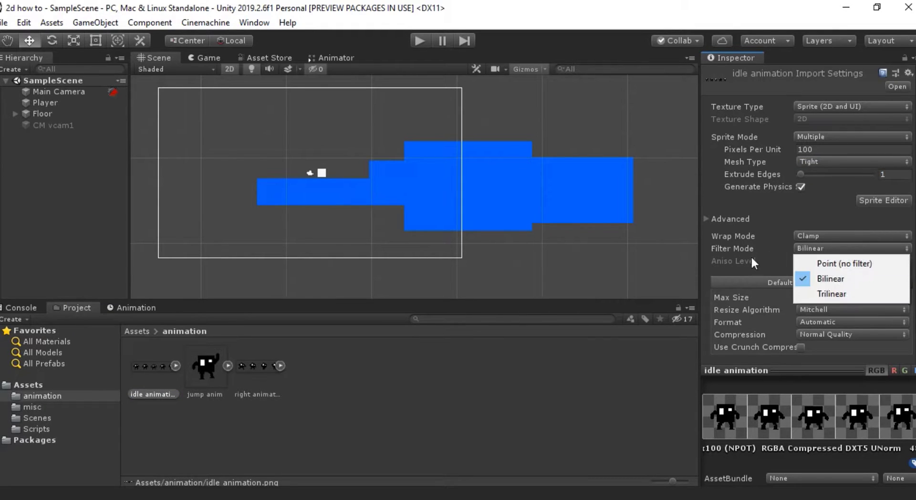
pyautogui.click(838, 264)
pyautogui.scroll(-1, 873, 277)
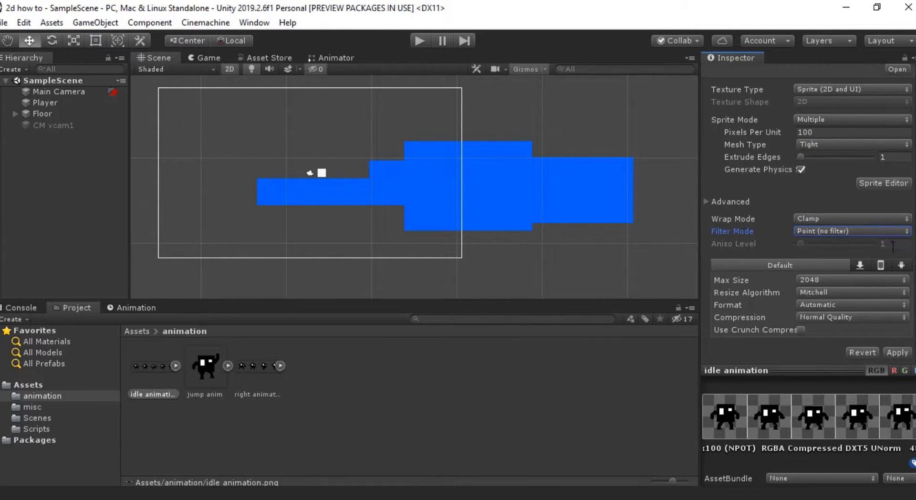
pyautogui.click(895, 354)
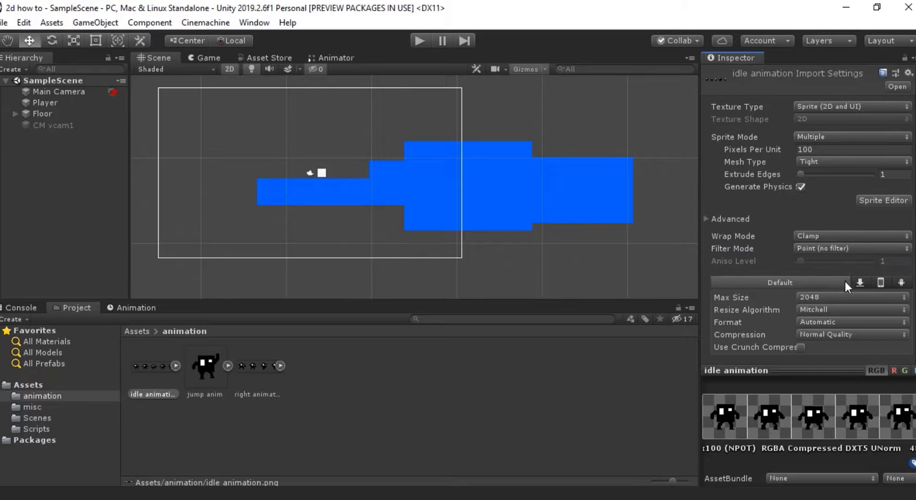
# Step: In the Sprite Editor, slice the idle sheet by grid cell size 100×100
pyautogui.click(882, 201)
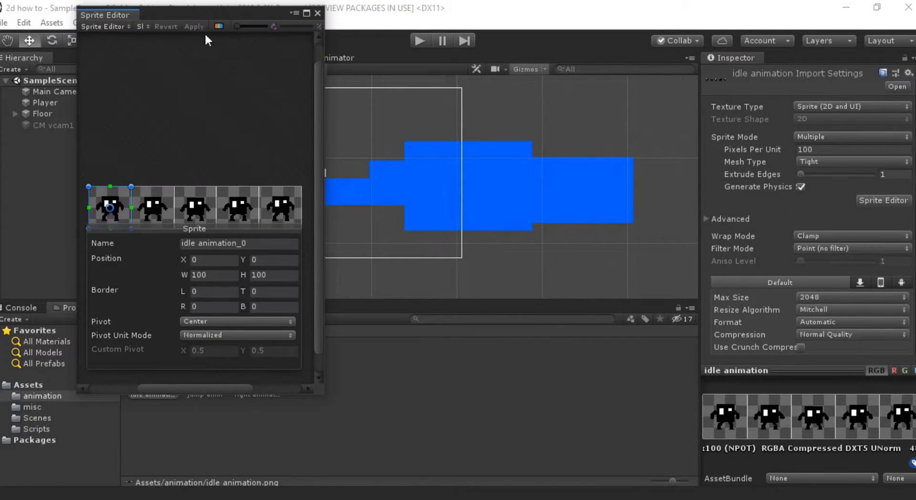
pyautogui.click(141, 26)
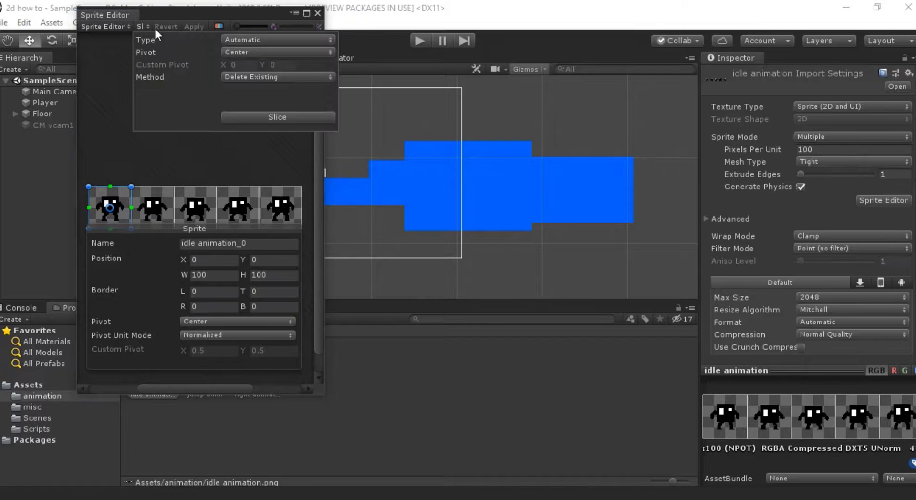
pyautogui.click(245, 38)
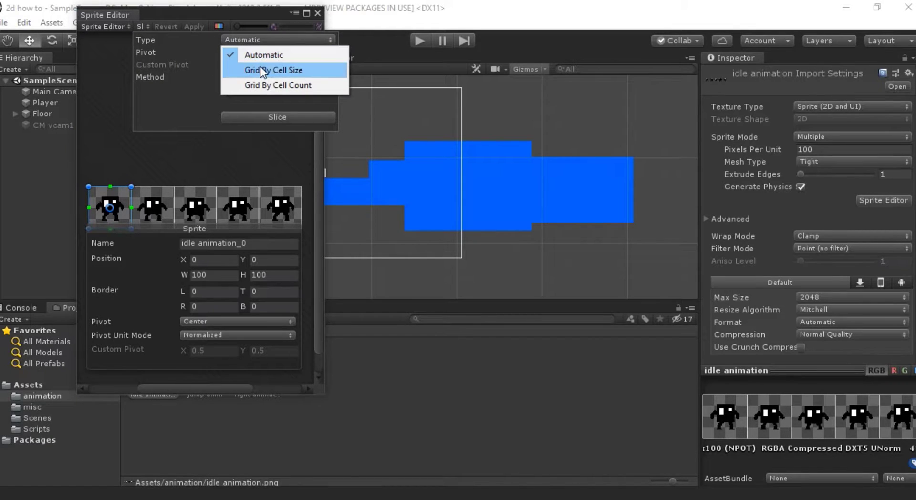
pyautogui.click(284, 71)
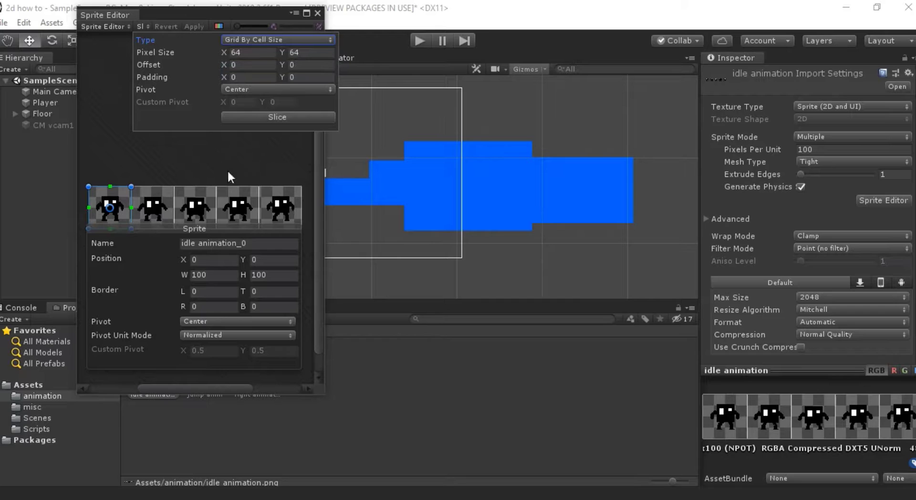
pyautogui.click(222, 54)
pyautogui.write('100')
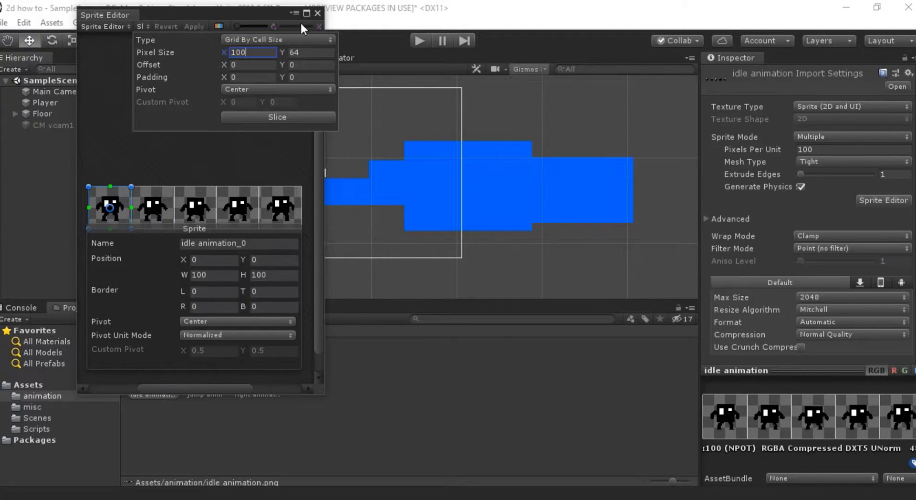
pyautogui.press('Tab')
pyautogui.write('100')
pyautogui.click(262, 115)
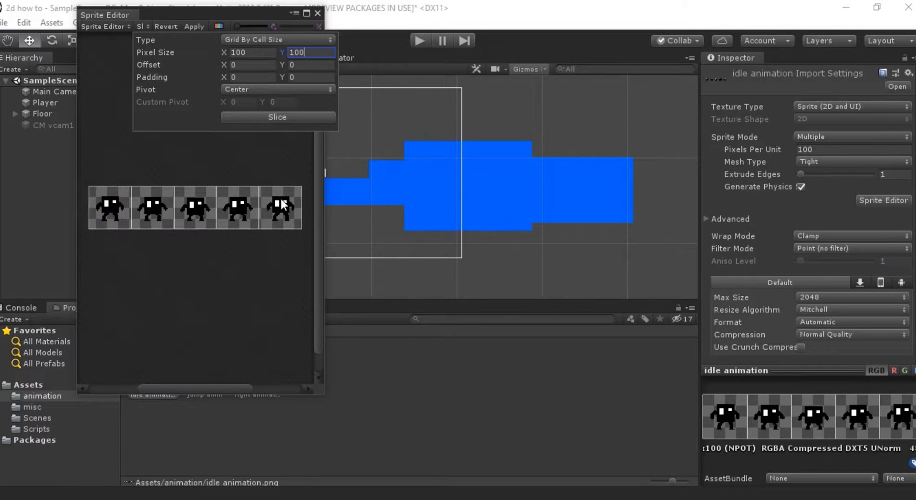
# Step: Check the five idle slices, apply them, and close the Sprite Editor
pyautogui.click(280, 197)
pyautogui.click(245, 202)
pyautogui.click(197, 205)
pyautogui.click(154, 206)
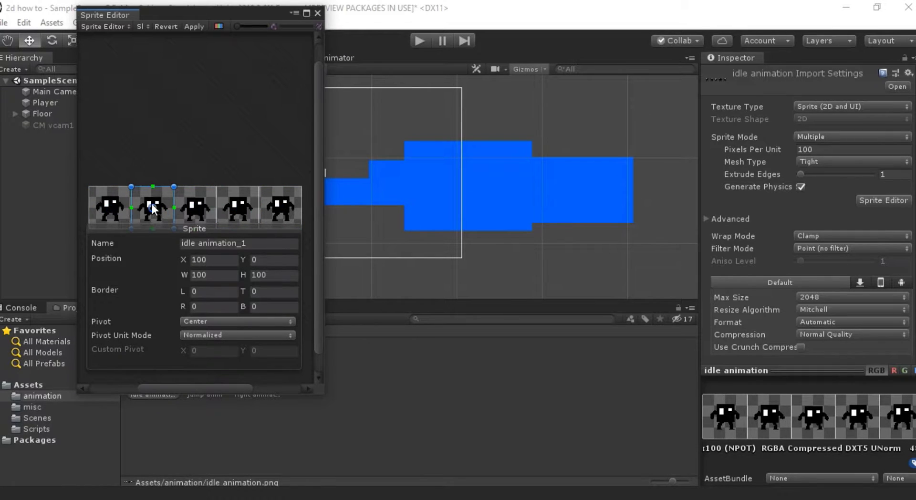
pyautogui.click(128, 207)
pyautogui.click(193, 26)
pyautogui.click(318, 13)
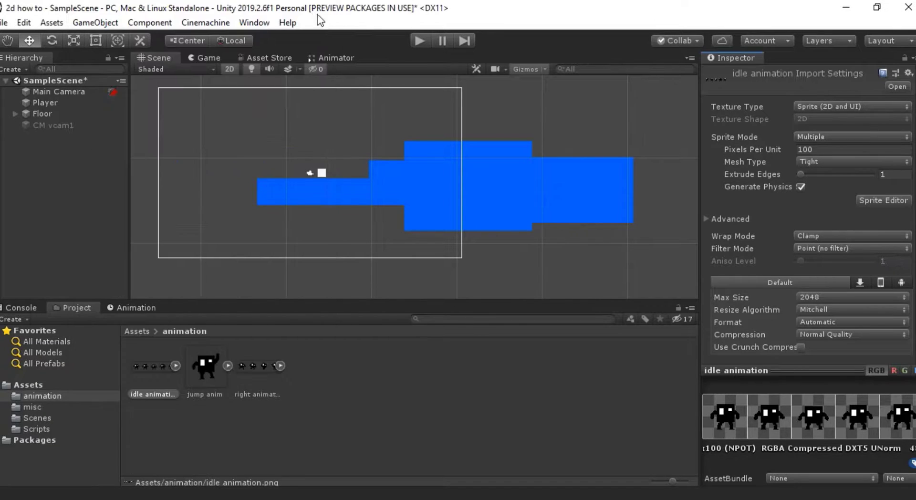
# Step: Expand the idle sheet and review frames idle animation_0 through idle animation_4
pyautogui.click(175, 365)
pyautogui.click(209, 365)
pyautogui.click(258, 362)
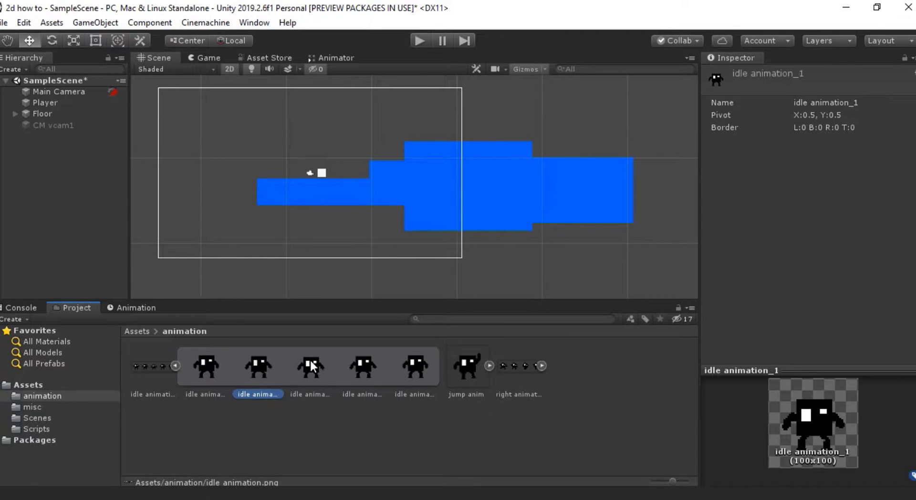
pyautogui.click(311, 362)
pyautogui.click(364, 363)
pyautogui.click(413, 362)
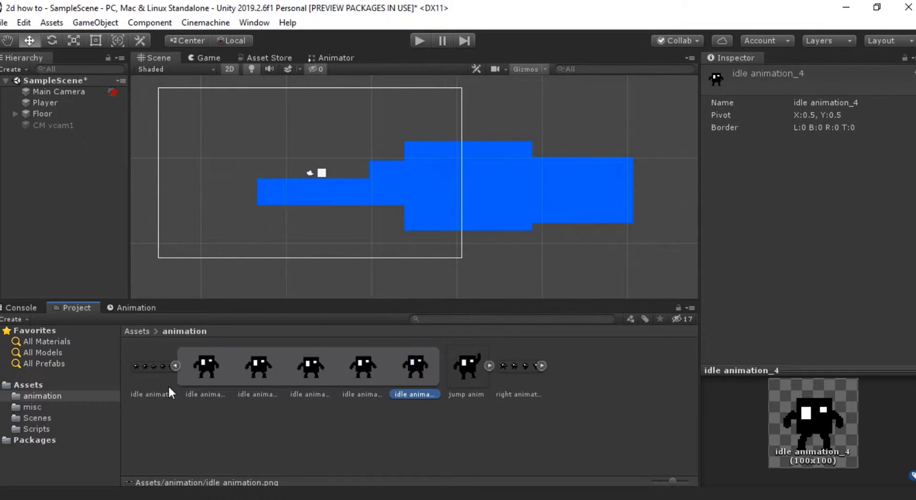
pyautogui.click(541, 366)
# Step: Set the right animation sheet to Multiple sprite mode with Point filtering and apply
pyautogui.click(571, 365)
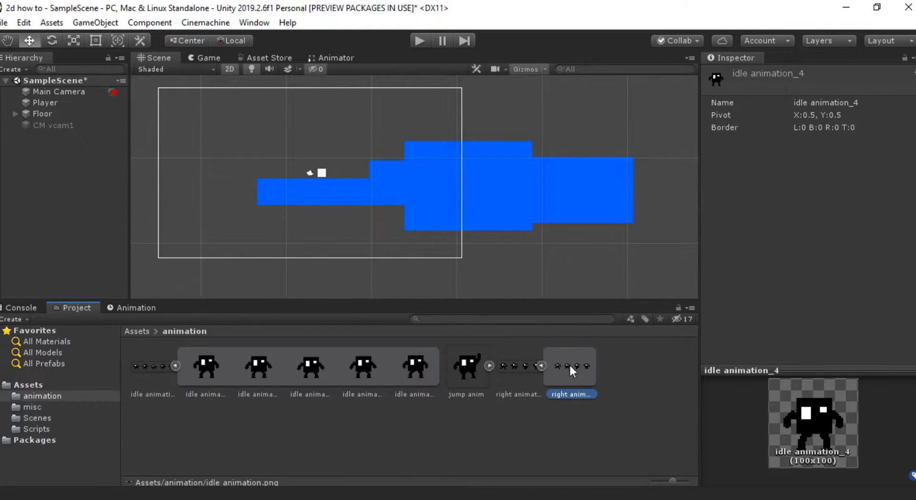
pyautogui.click(527, 361)
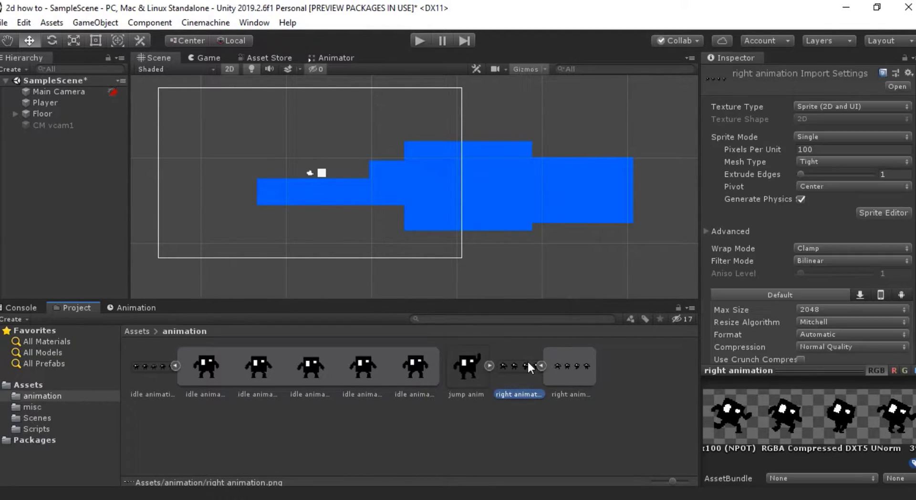
pyautogui.click(815, 138)
pyautogui.click(829, 169)
pyautogui.click(829, 249)
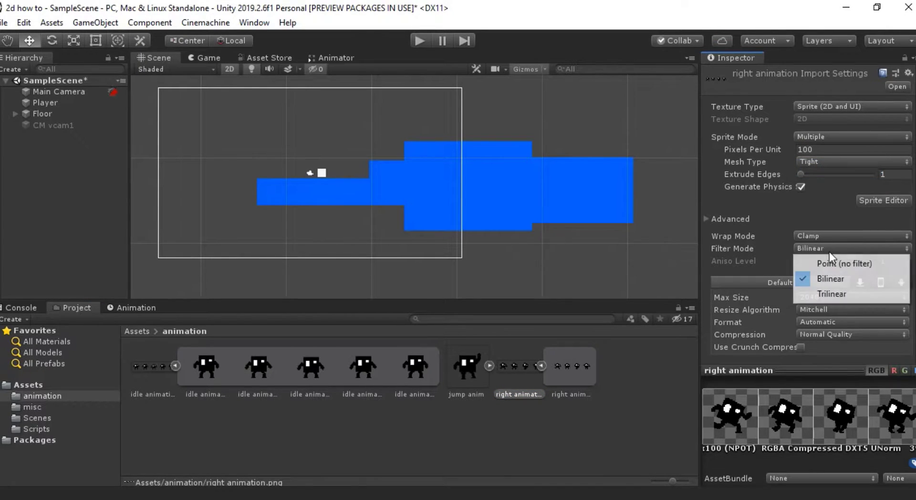
pyautogui.click(832, 259)
pyautogui.scroll(-1, 876, 264)
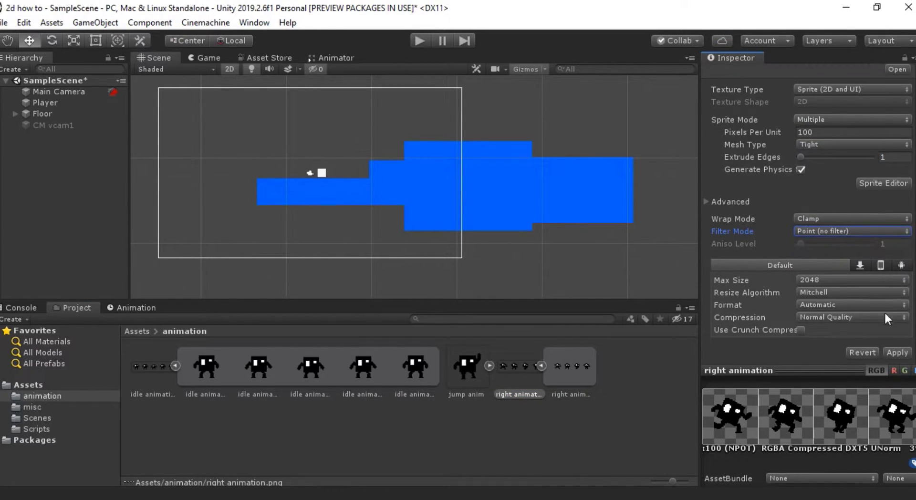
pyautogui.click(897, 351)
# Step: Slice the right animation sheet into 100×100 cells in the Sprite Editor and apply
pyautogui.click(881, 183)
pyautogui.click(136, 26)
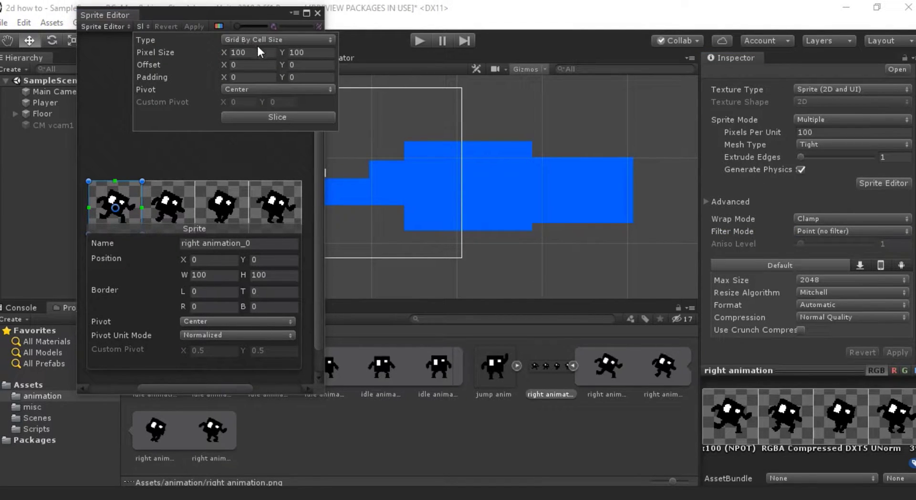
pyautogui.click(286, 117)
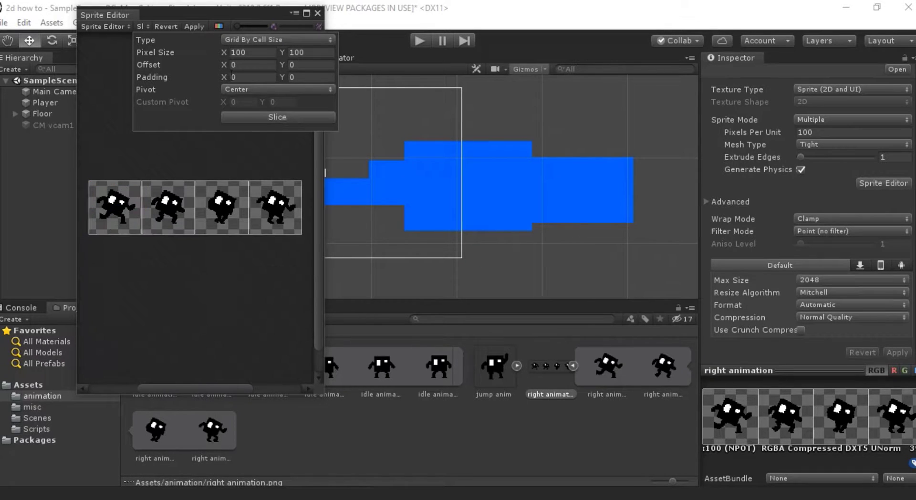
pyautogui.click(194, 26)
pyautogui.click(316, 13)
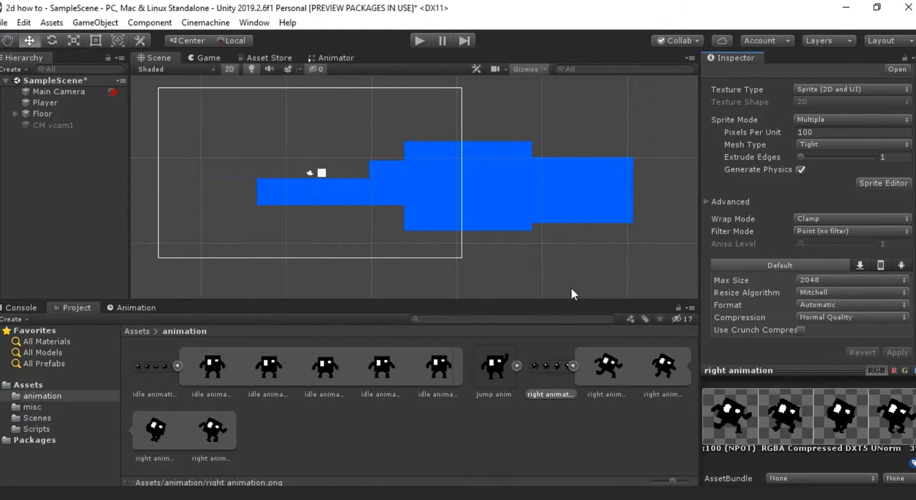
# Step: Review the four running frames, then select and inspect the jump anim sheet
pyautogui.click(601, 368)
pyautogui.press('Right')
pyautogui.click(160, 426)
pyautogui.click(213, 426)
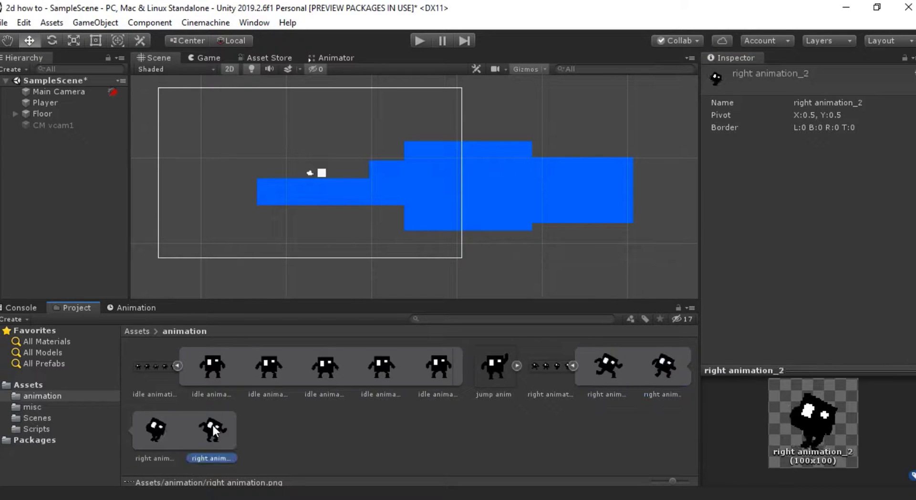
pyautogui.click(573, 365)
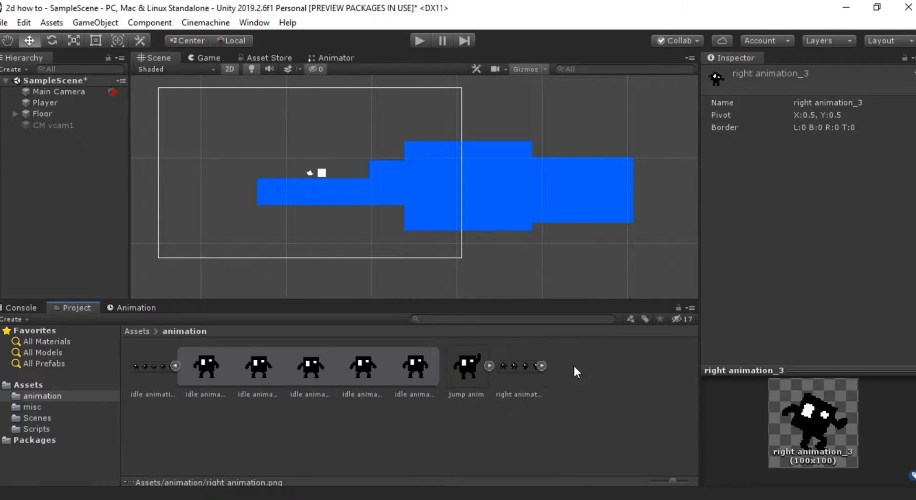
pyautogui.click(457, 360)
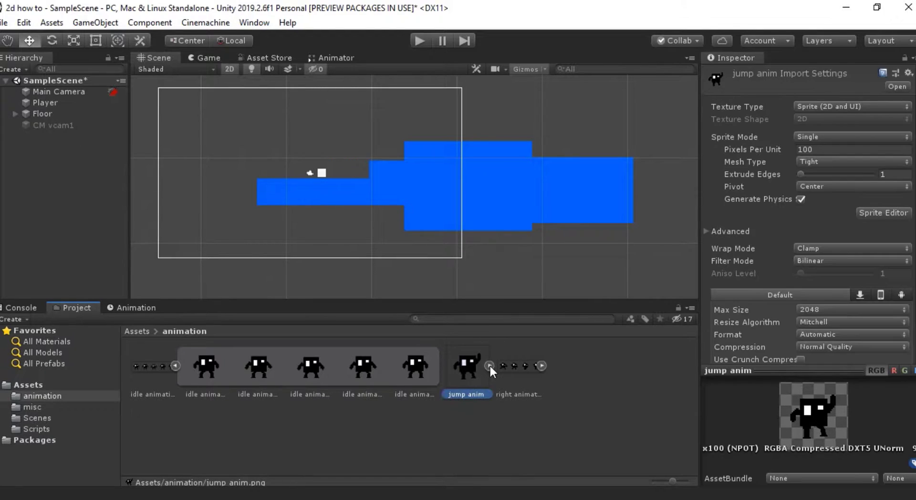
pyautogui.click(489, 365)
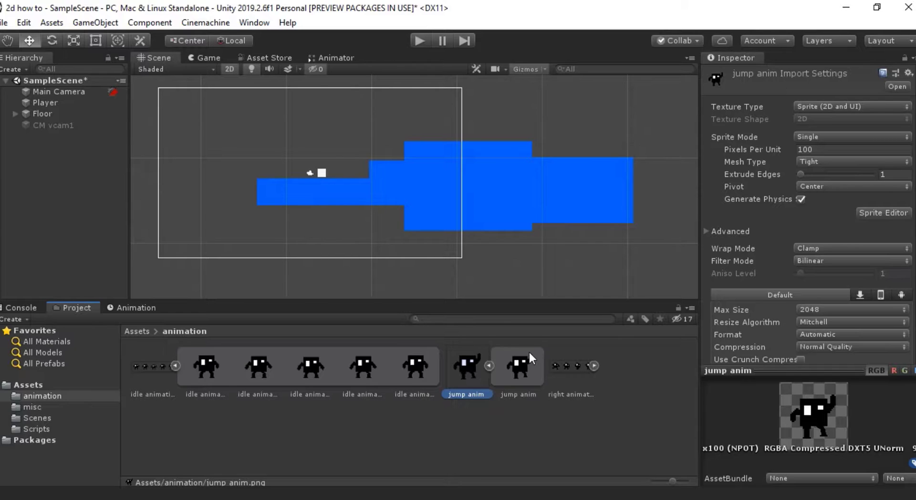
pyautogui.keyDown('alt'); pyautogui.click(489, 366); pyautogui.keyUp('alt')
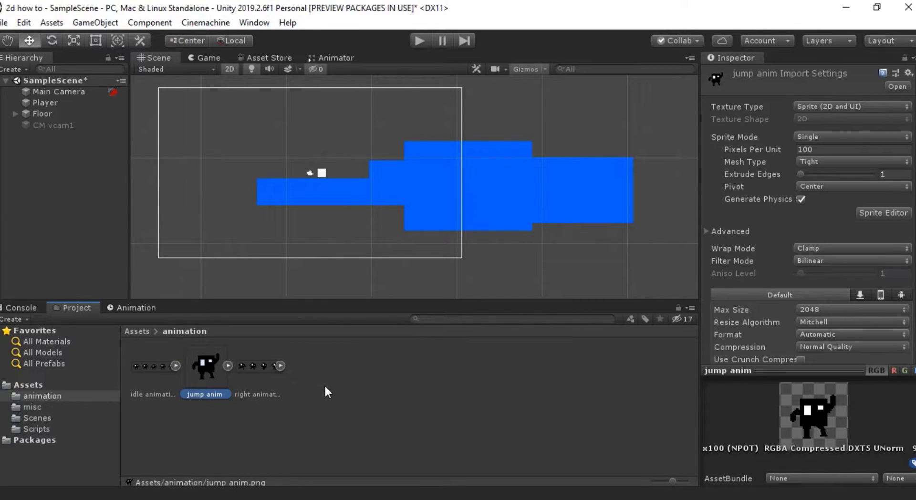
pyautogui.scroll(3, 334, 125)
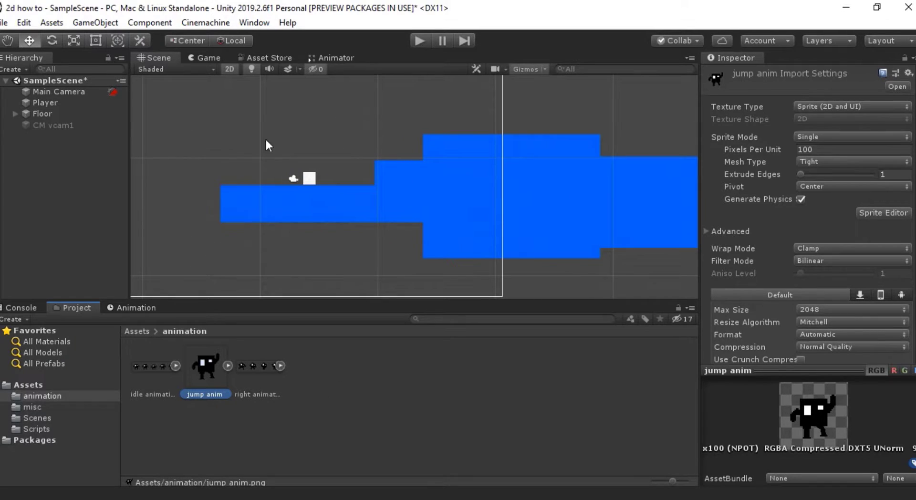
# Step: Assign the idle animation sprite to the Player's Sprite field
pyautogui.click(90, 102)
pyautogui.scroll(2, 319, 196)
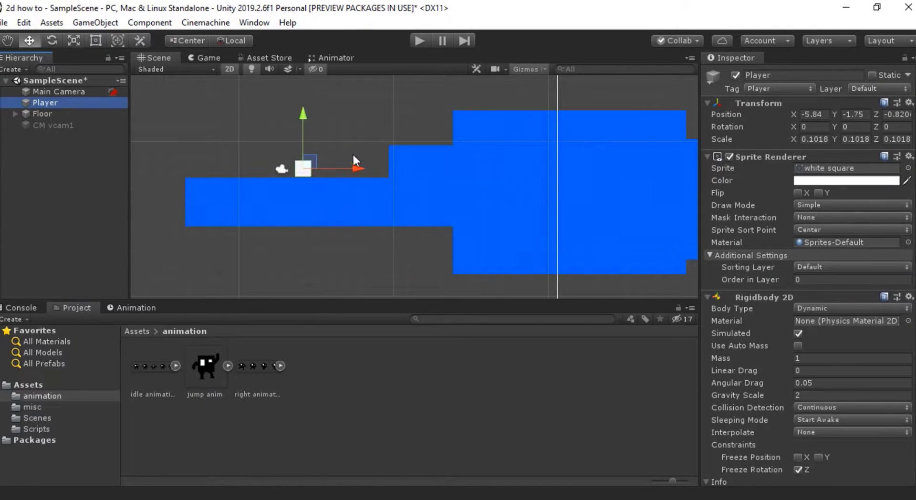
pyautogui.moveTo(154, 371); pyautogui.dragTo(832, 172)
# Step: Remove the Player's Box Collider 2D, then undo to restore it
pyautogui.scroll(3, 309, 167)
pyautogui.scroll(-10, 757, 288)
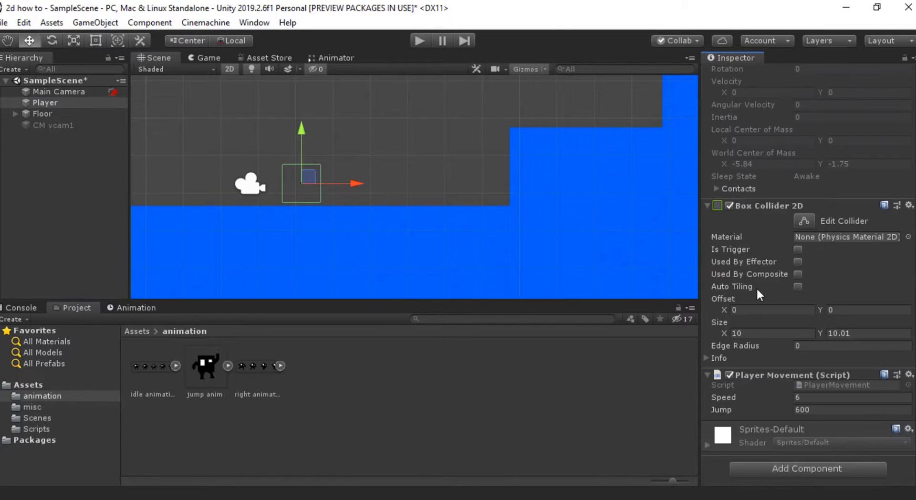
pyautogui.rightClick(763, 208)
pyautogui.click(792, 234)
pyautogui.scroll(3, 343, 195)
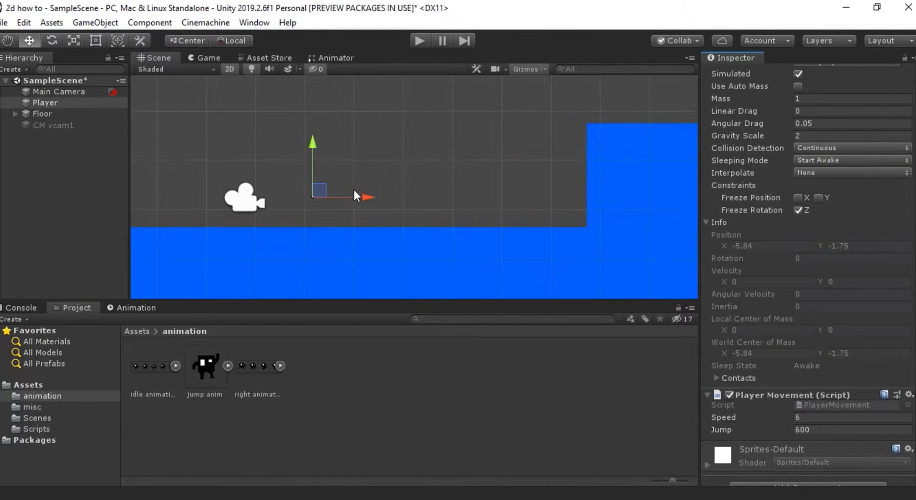
pyautogui.press('e')
pyautogui.press('r')
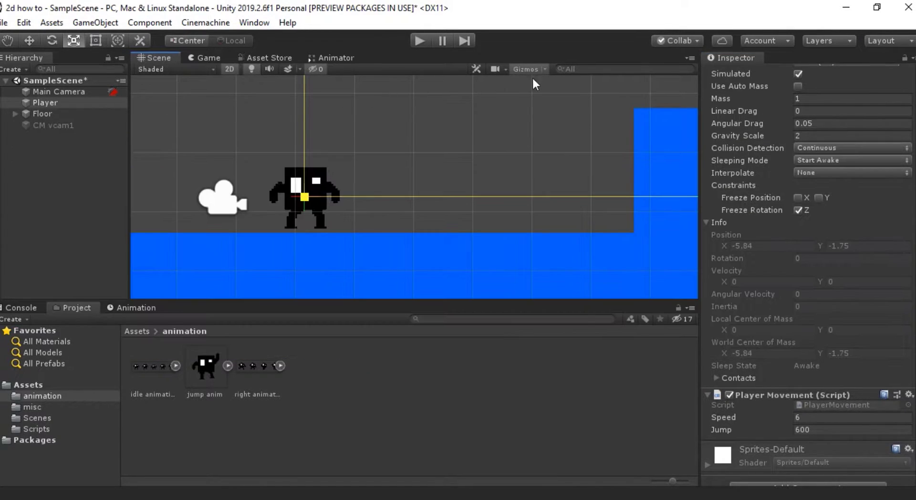
pyautogui.hotkey('ctrl', 'z')
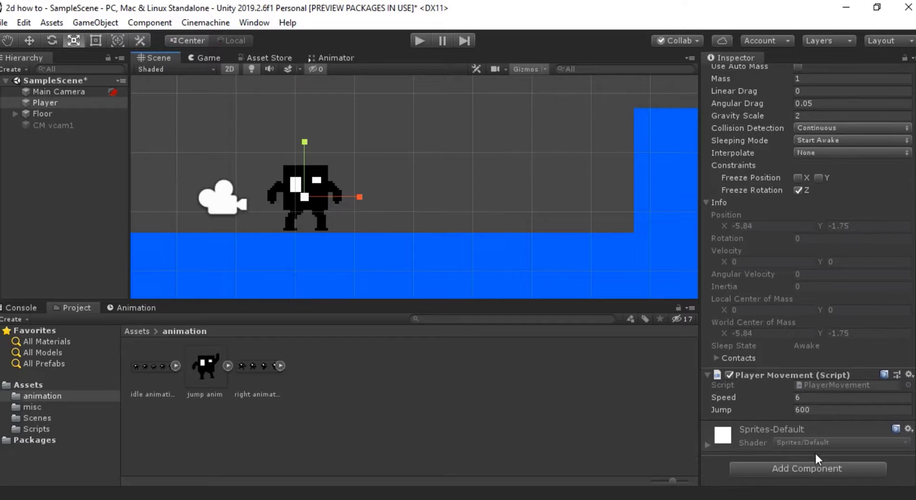
pyautogui.scroll(2, 402, 215)
pyautogui.press('w')
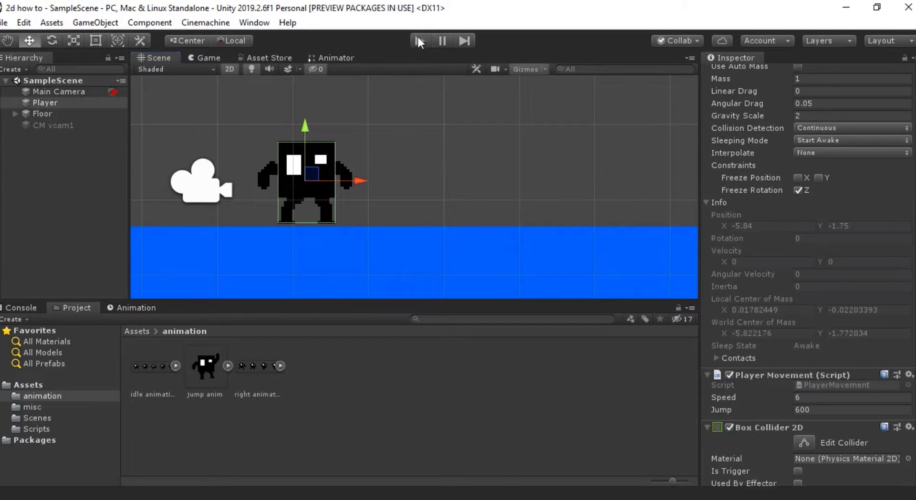
# Step: Run the game and test walking left and right and jumping
pyautogui.hotkey('ctrl', 'p')
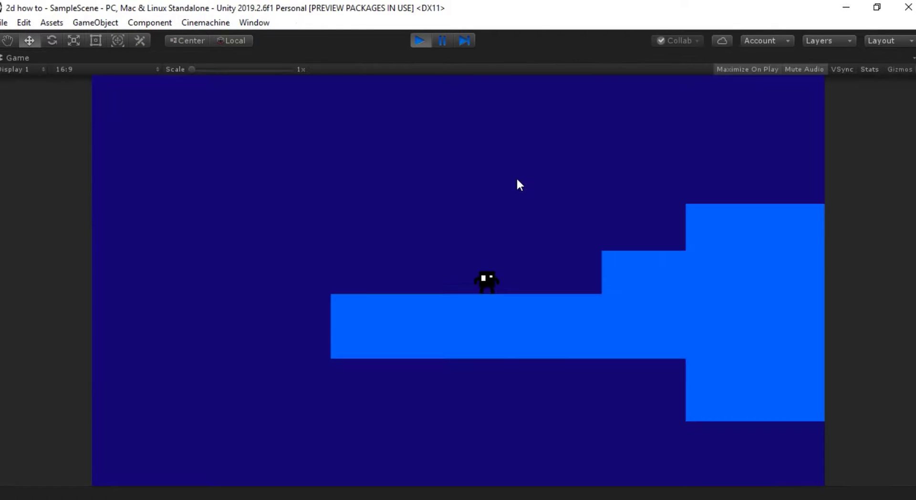
pyautogui.press('Right')
pyautogui.press('Left')
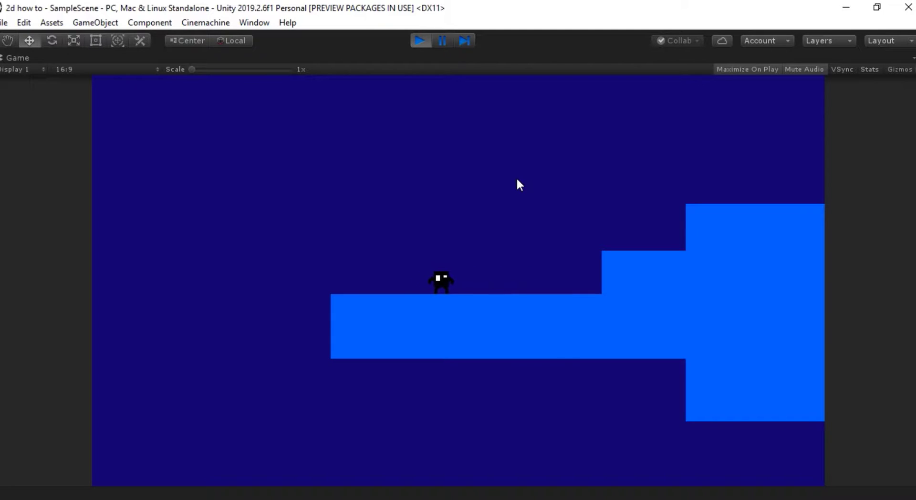
pyautogui.press('Right')
pyautogui.press('space')
pyautogui.press('Left')
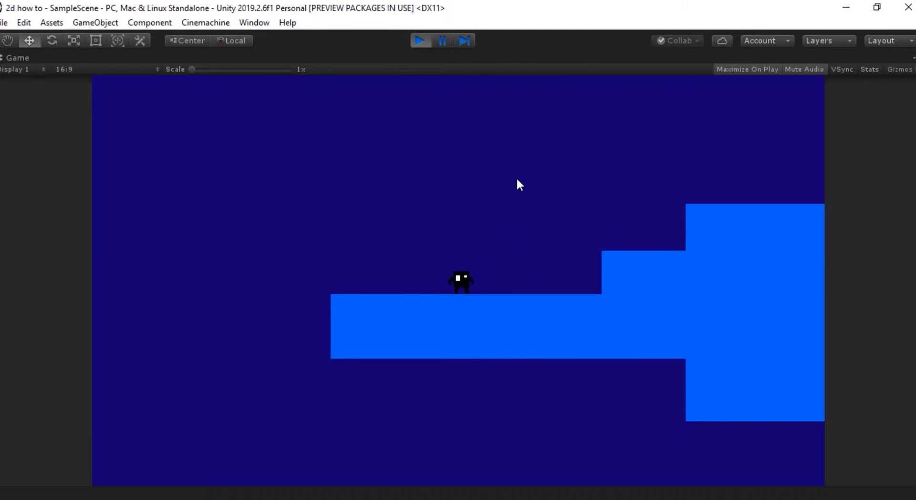
# Step: Jump once more, stop the game, and return to the Scene view with Player selected
pyautogui.press('space')
pyautogui.hotkey('ctrl', 'p')
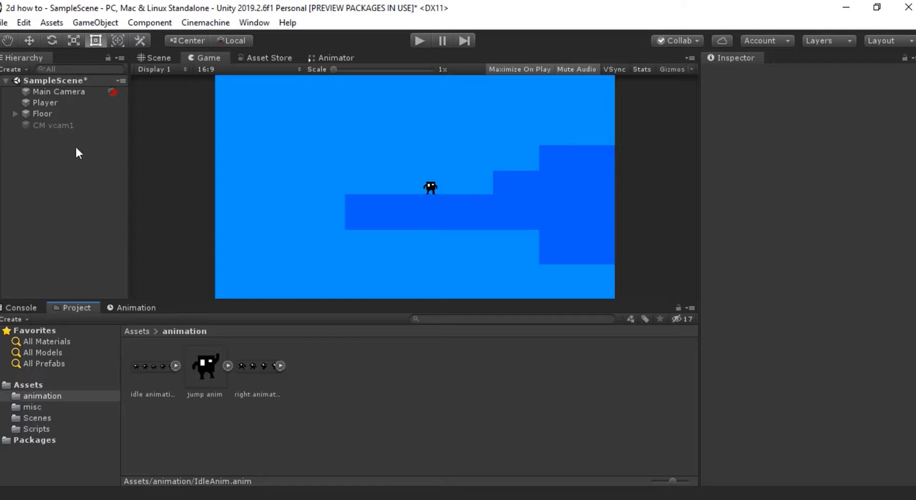
pyautogui.click(46, 103)
pyautogui.click(155, 58)
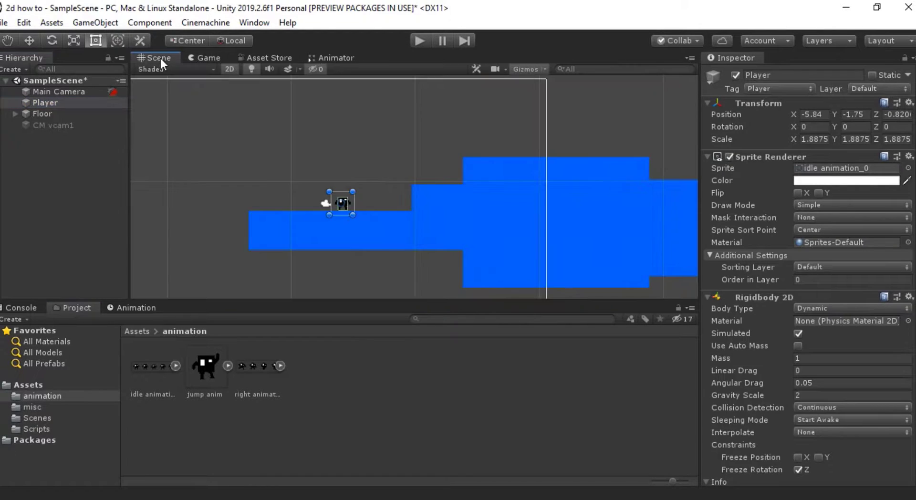
# Step: Bring up the Animation timeline, browse the editor window list, and reselect Player
pyautogui.click(136, 308)
pyautogui.click(59, 91)
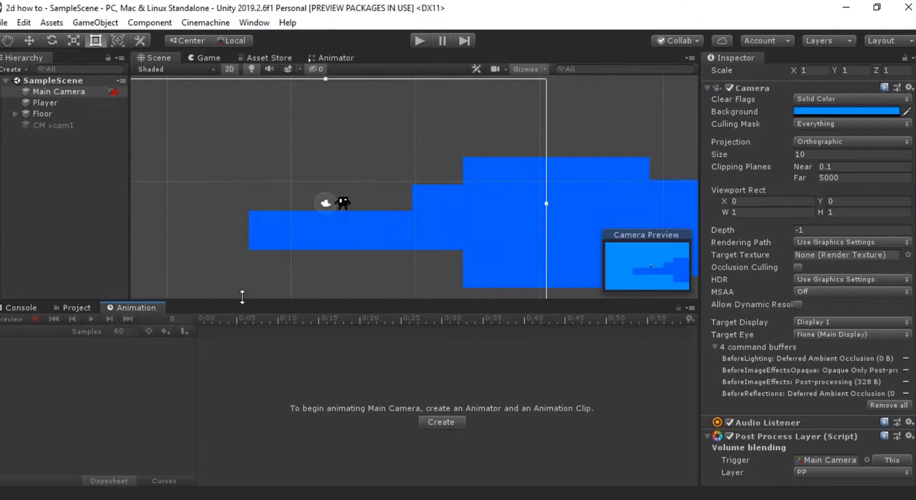
pyautogui.click(254, 23)
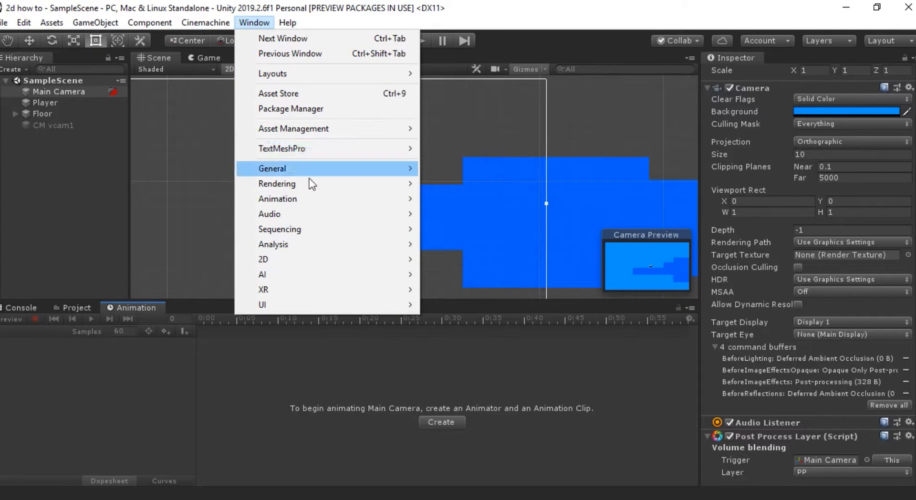
pyautogui.moveTo(316, 197)
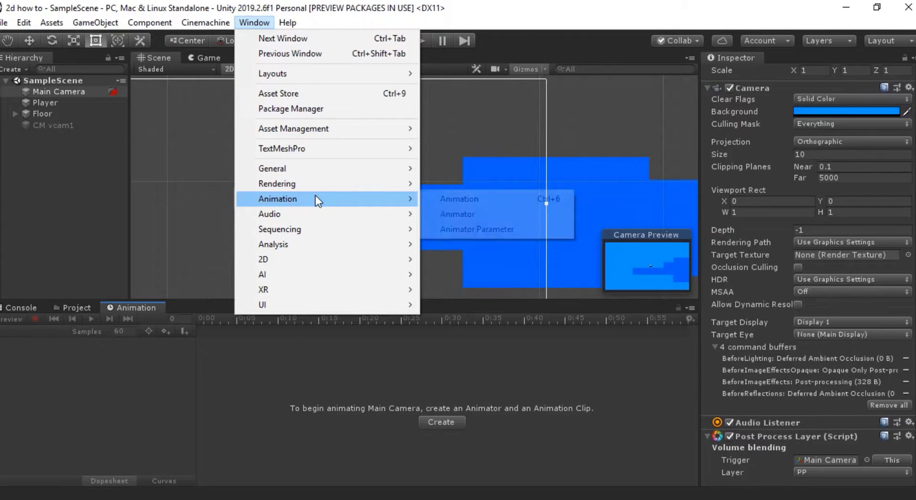
pyautogui.click(467, 200)
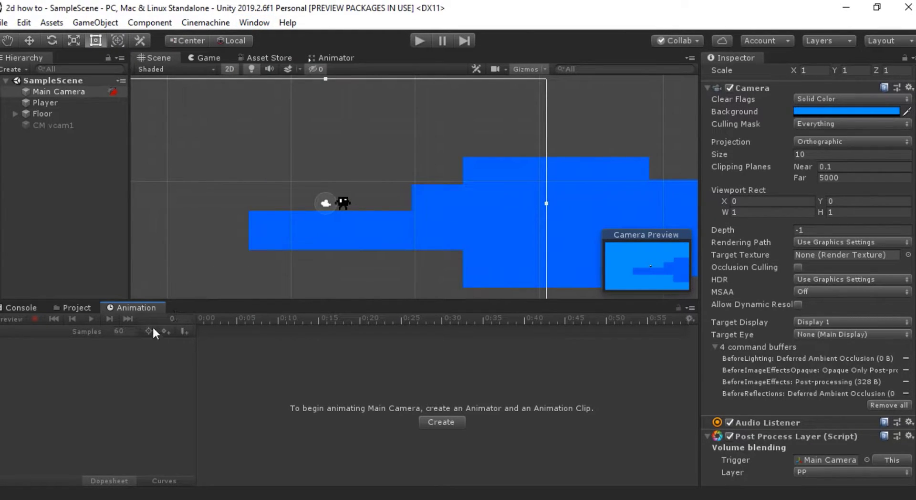
pyautogui.click(342, 203)
# Step: Create a new Player animation clip saved as IdleAnim
pyautogui.click(441, 422)
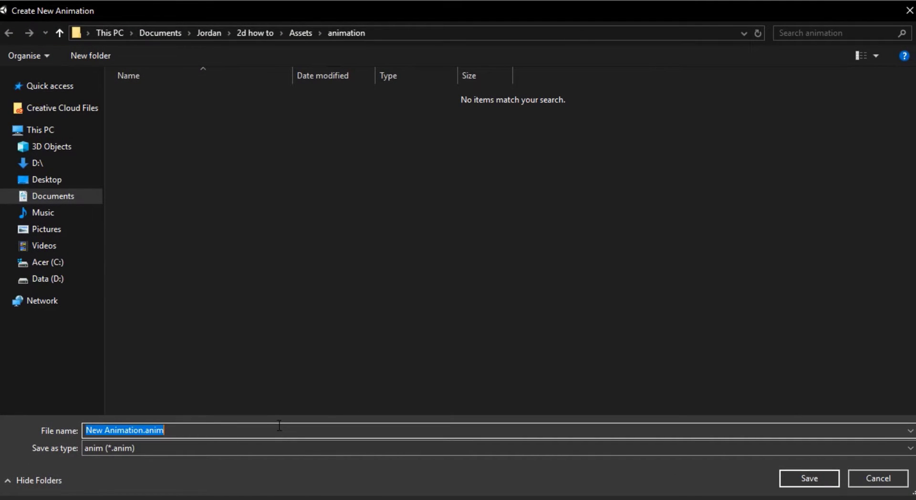
pyautogui.write('IdleAnim')
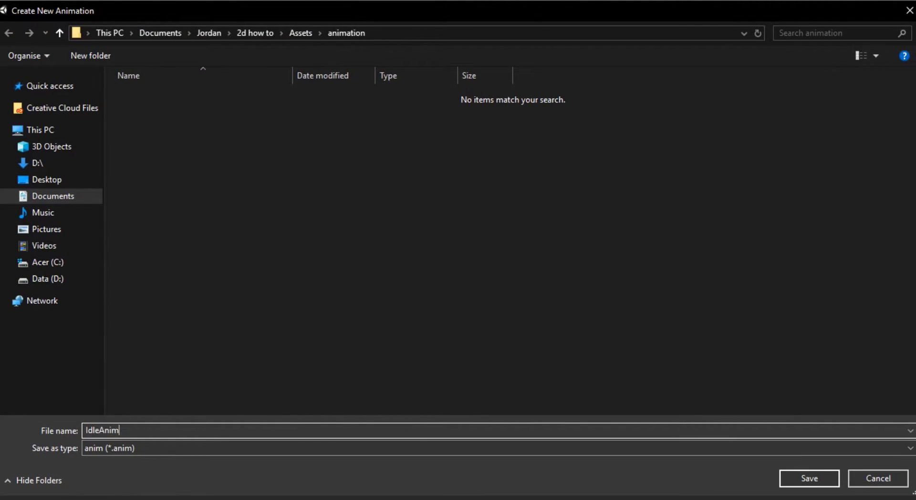
pyautogui.click(795, 475)
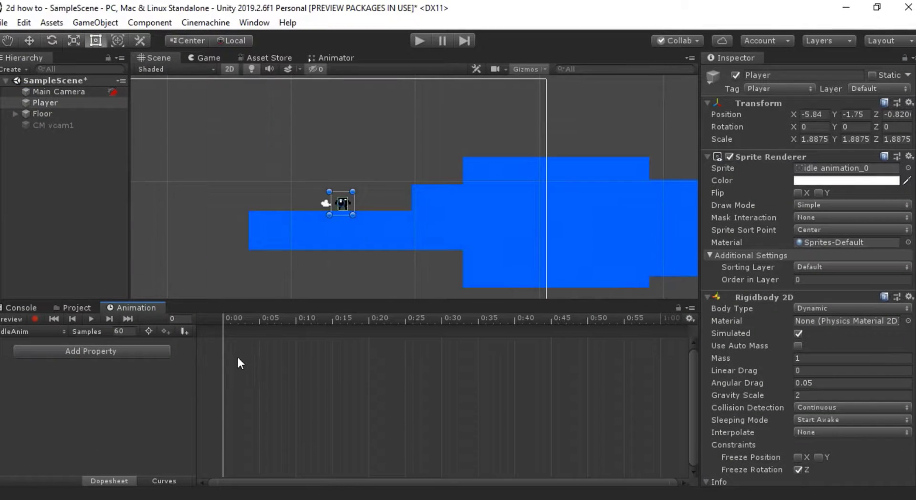
# Step: Open the Player animator controller and check the Entry-to-IdleAnim default transition
pyautogui.click(71, 307)
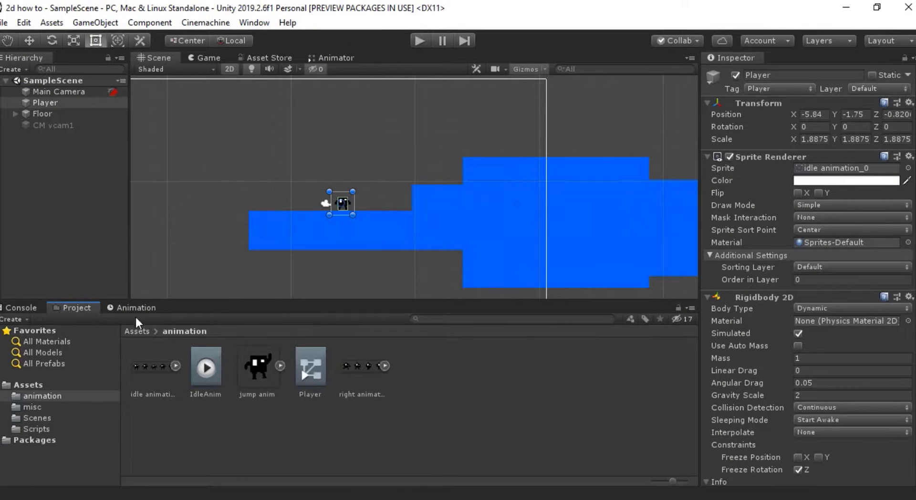
pyautogui.click(211, 370)
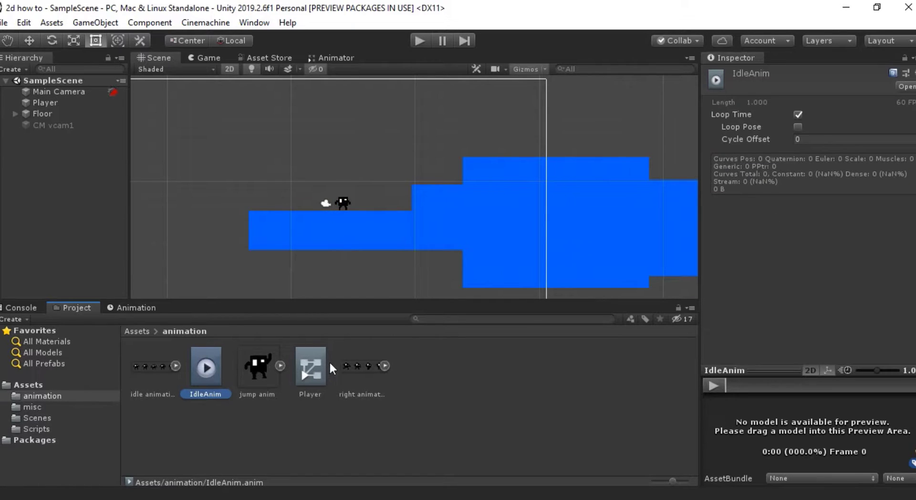
pyautogui.click(295, 373)
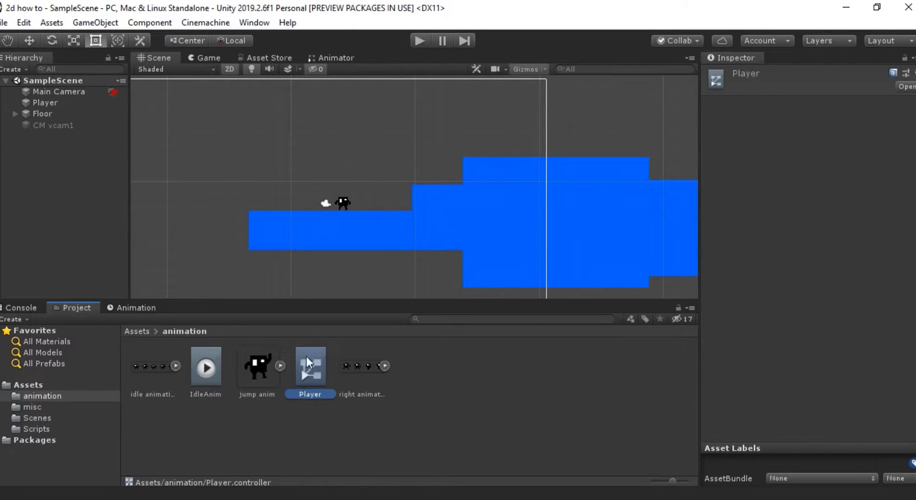
pyautogui.doubleClick(308, 365)
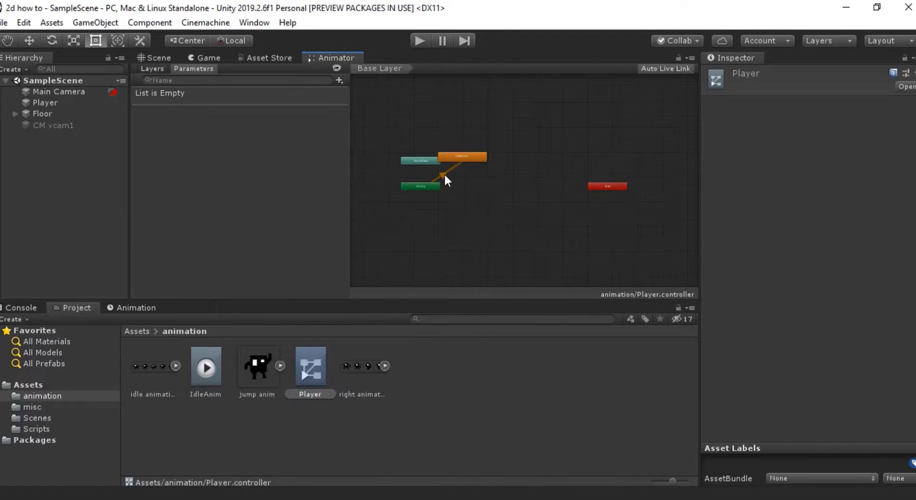
pyautogui.scroll(5, 444, 173)
pyautogui.click(450, 162)
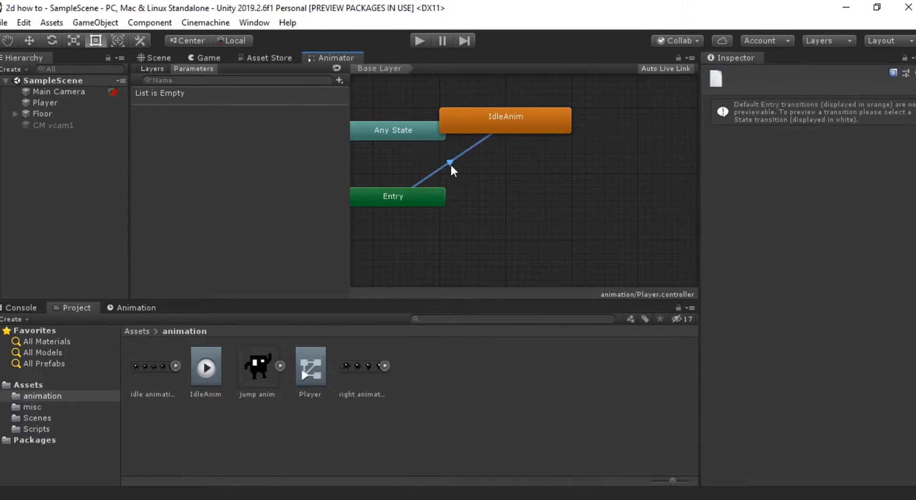
pyautogui.click(542, 215)
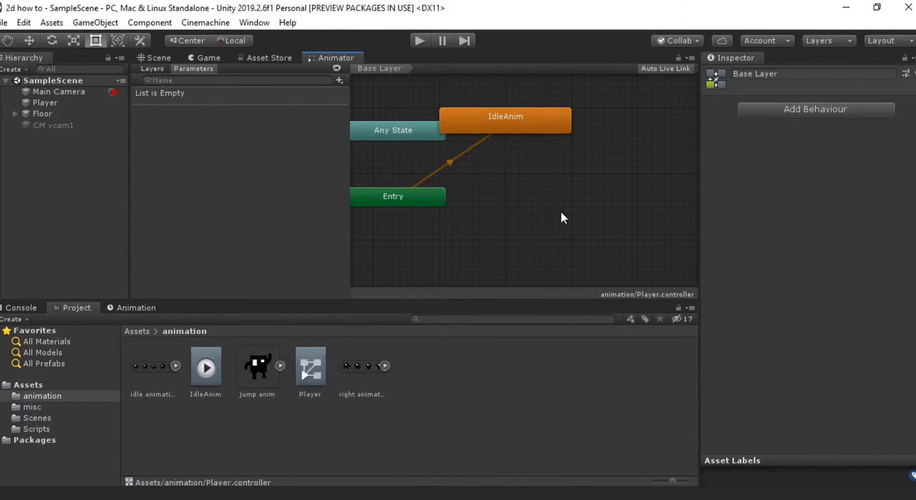
pyautogui.doubleClick(194, 372)
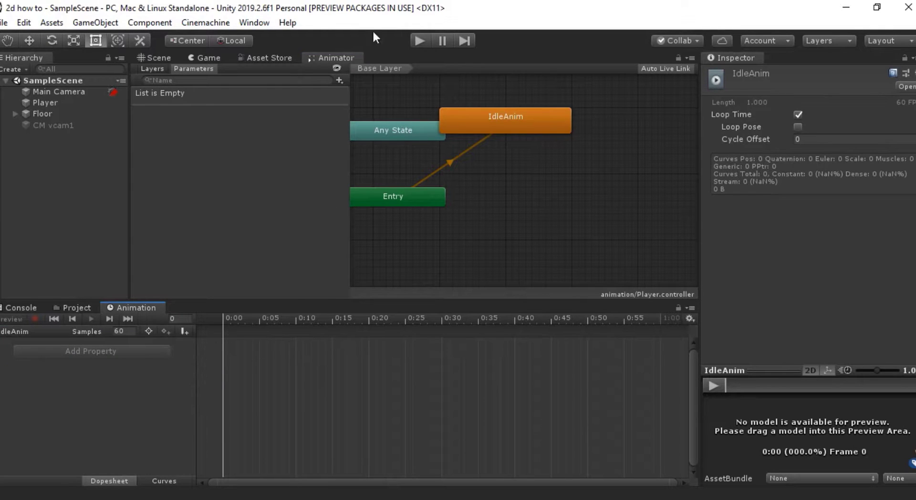
# Step: Add the five idle frames to IdleAnim as Player sprite keyframes
pyautogui.click(153, 61)
pyautogui.click(657, 361)
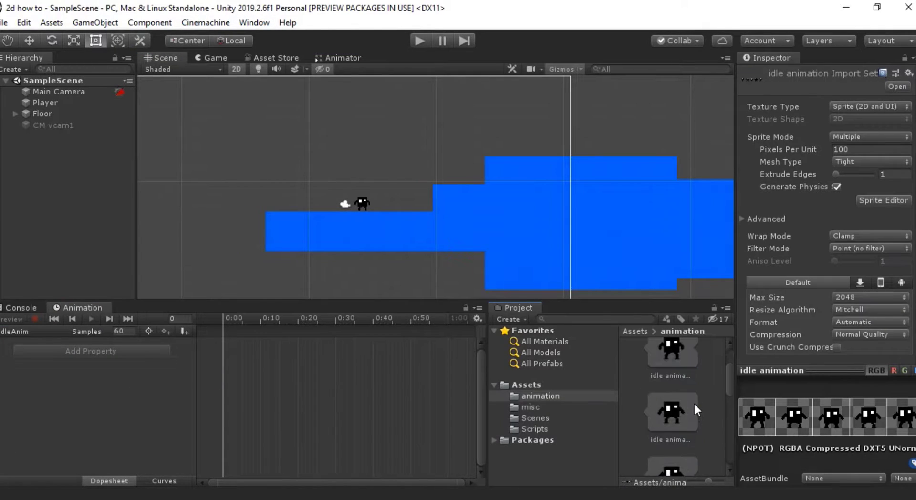
pyautogui.click(697, 351)
pyautogui.click(693, 361)
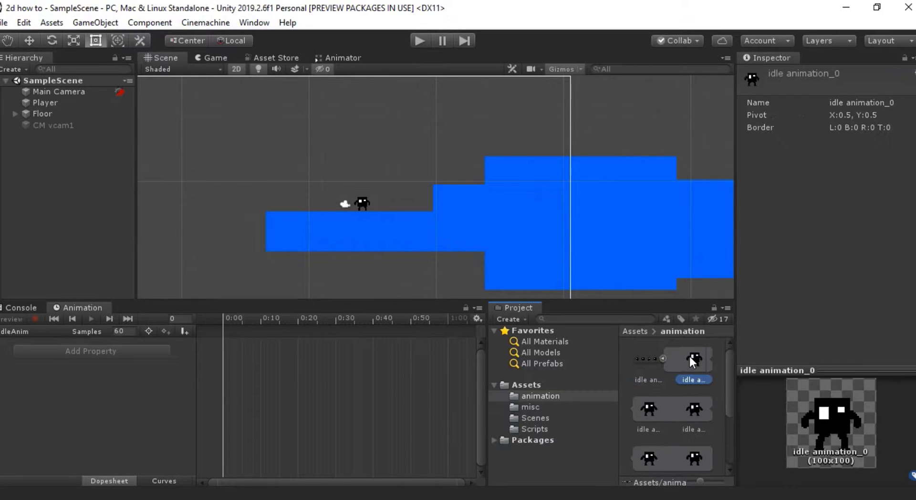
pyautogui.keyDown('shift'); pyautogui.click(689, 462); pyautogui.keyUp('shift')
pyautogui.moveTo(689, 462); pyautogui.dragTo(273, 351)
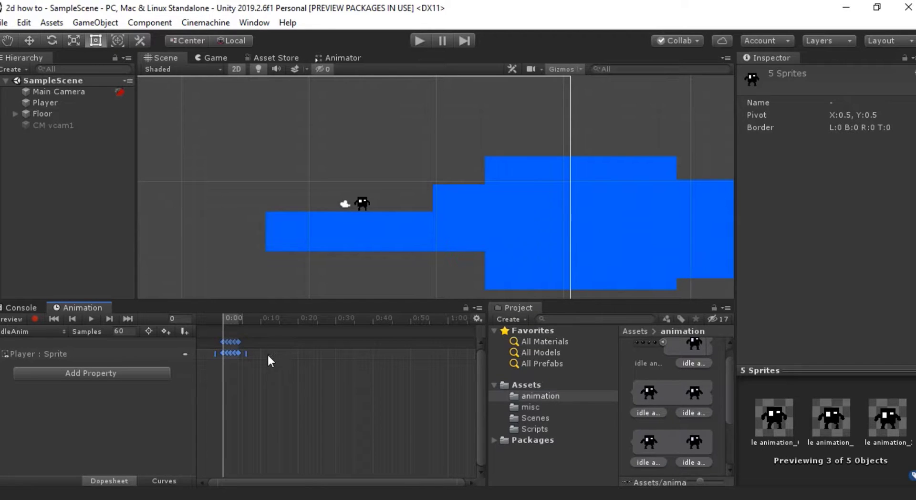
pyautogui.moveTo(521, 307); pyautogui.dragTo(142, 306)
pyautogui.click(85, 307)
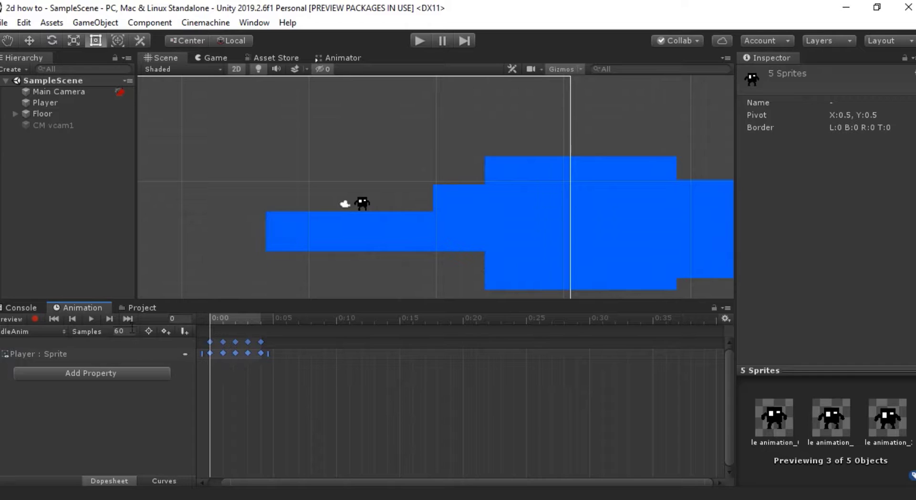
# Step: Set the IdleAnim sample rate to 12
pyautogui.moveTo(134, 331); pyautogui.dragTo(115, 332)
pyautogui.scroll(2, 286, 355)
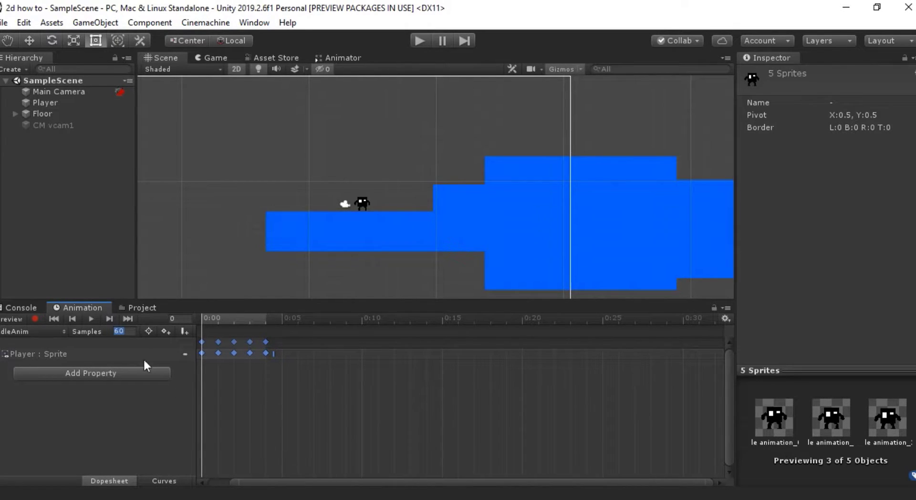
pyautogui.write('12')
pyautogui.press('Return')
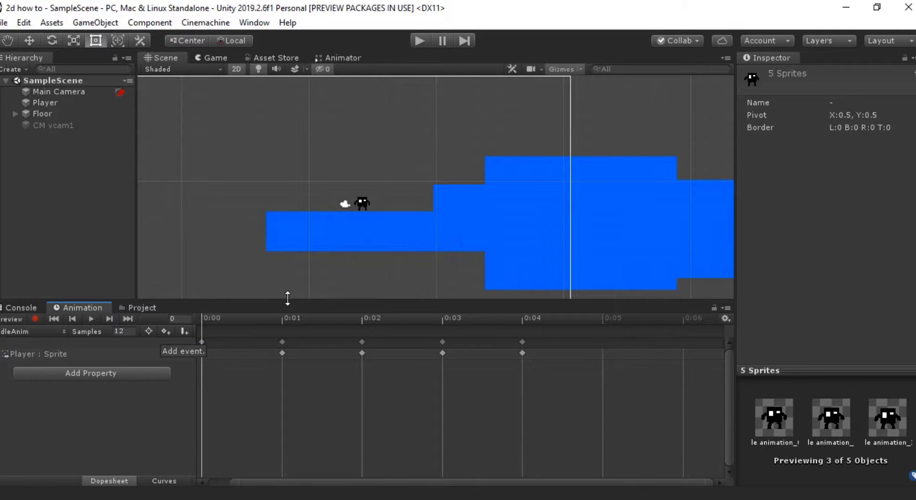
# Step: Preview the idle animation and center the Player in the Scene view
pyautogui.scroll(8, 356, 212)
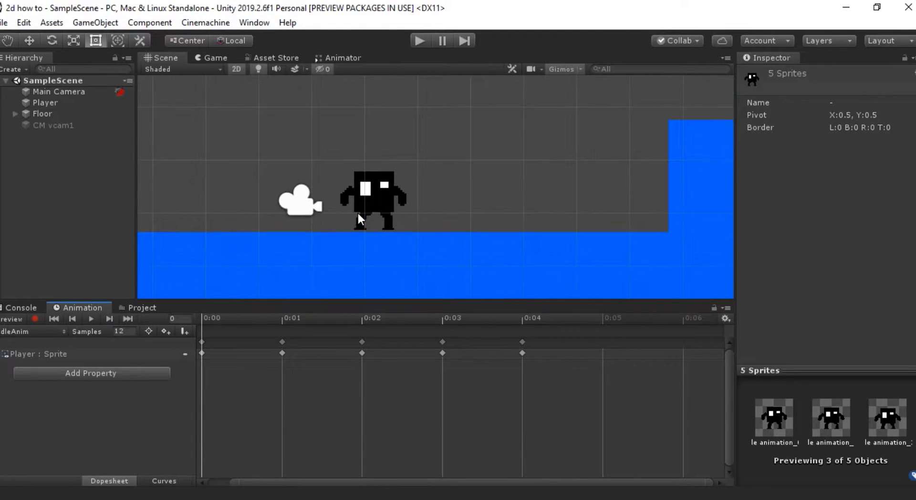
pyautogui.click(91, 318)
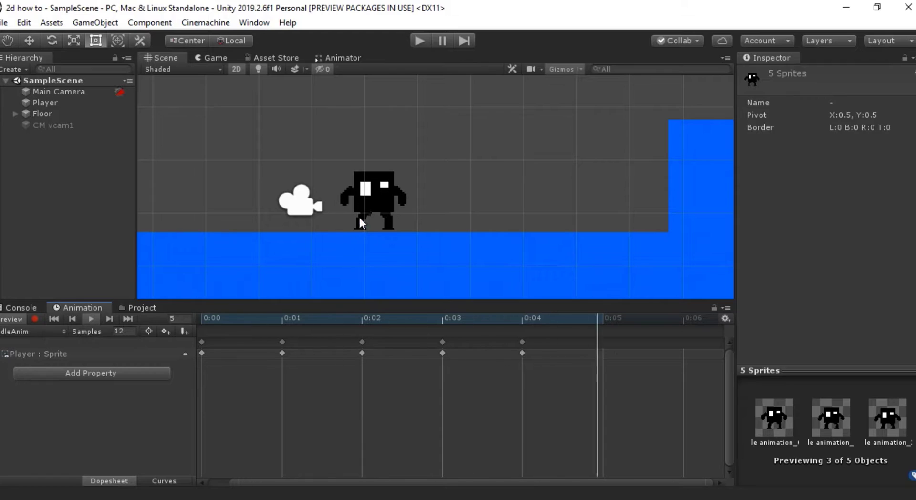
pyautogui.scroll(3, 372, 198)
pyautogui.moveTo(383, 205); pyautogui.dragTo(448, 190, button='middle')
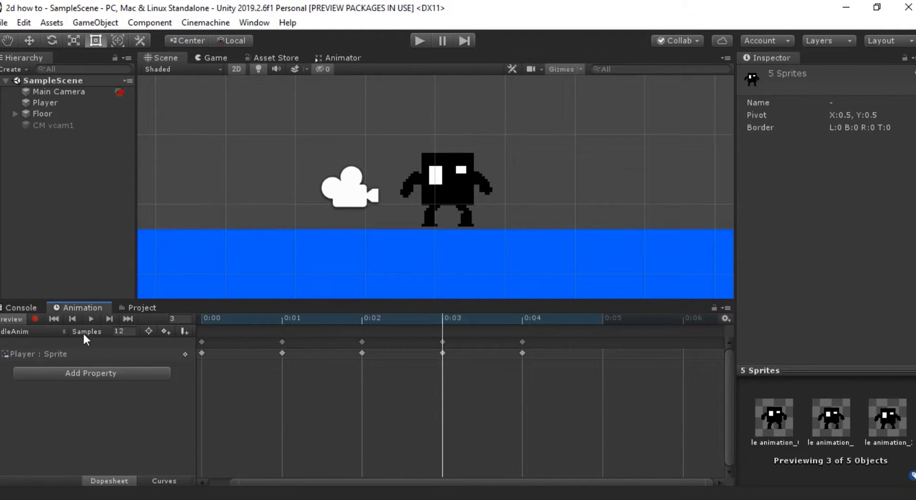
pyautogui.click(726, 317)
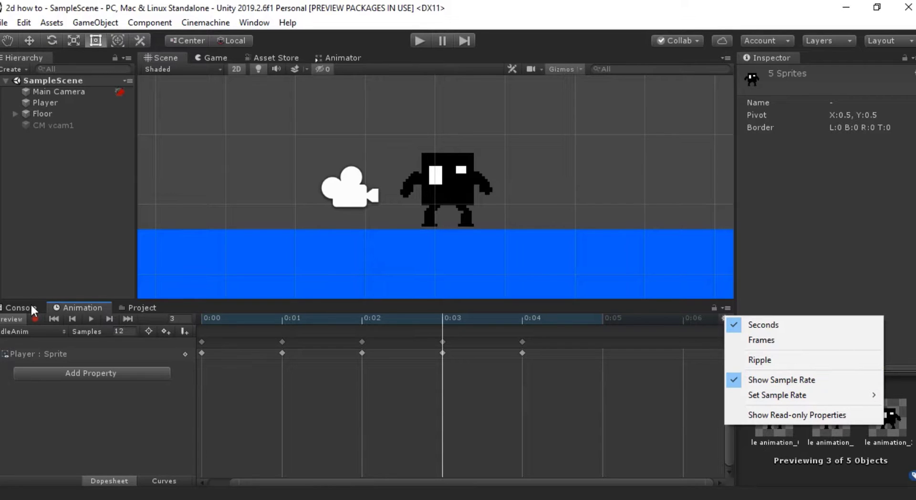
pyautogui.click(558, 210)
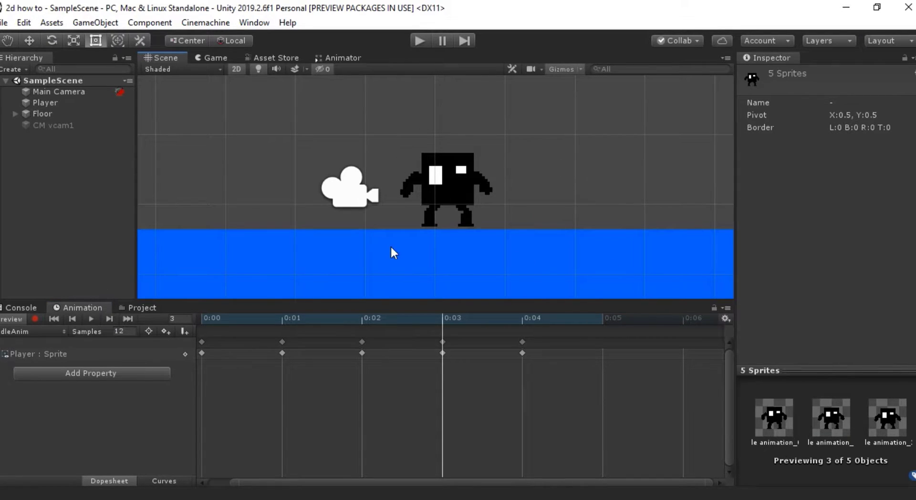
# Step: Create a new clip named RunAnim and dock the project assets under the Inspector
pyautogui.click(22, 330)
pyautogui.click(22, 369)
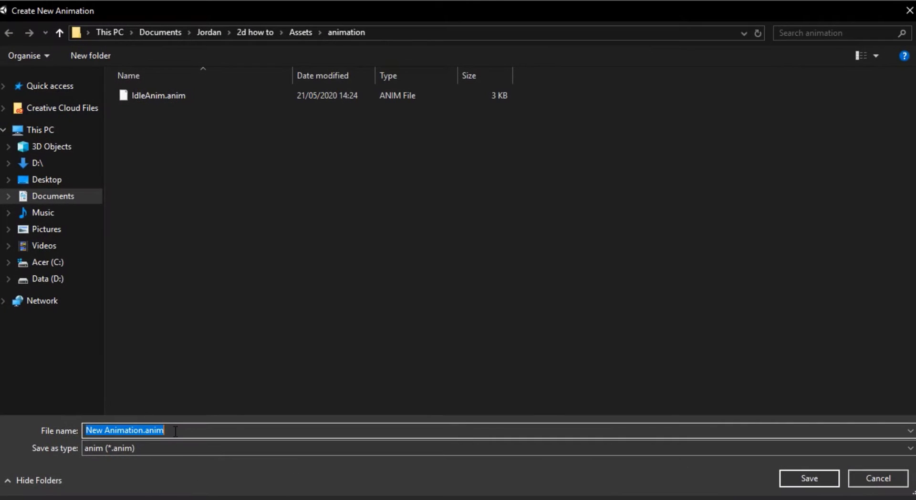
pyautogui.write('RunAnim')
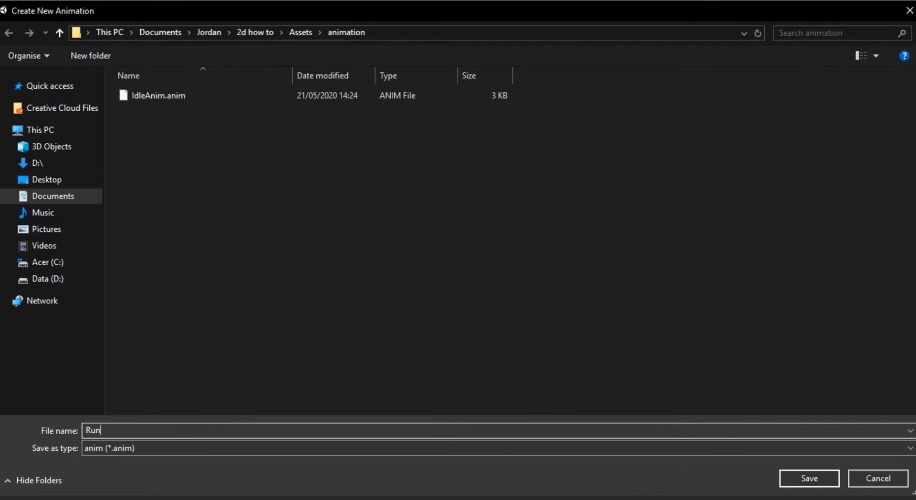
pyautogui.click(810, 480)
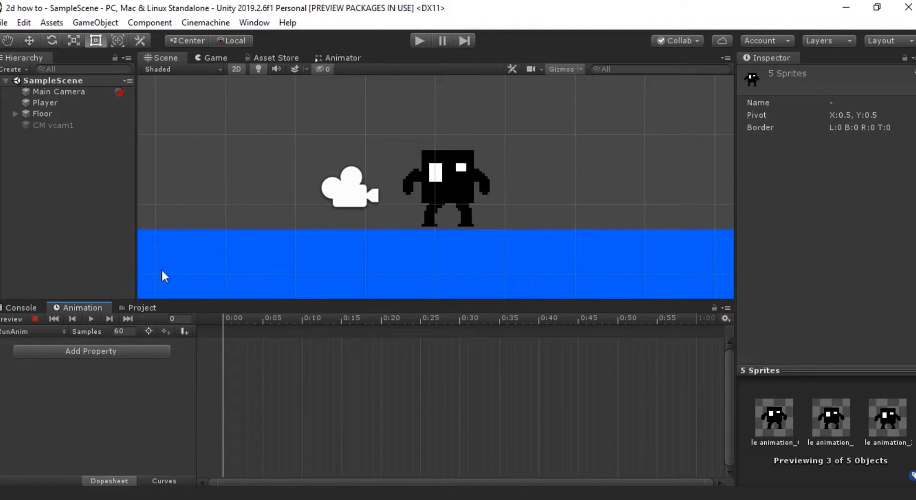
pyautogui.click(142, 308)
pyautogui.moveTo(143, 307); pyautogui.dragTo(813, 389)
pyautogui.scroll(-1, 835, 395)
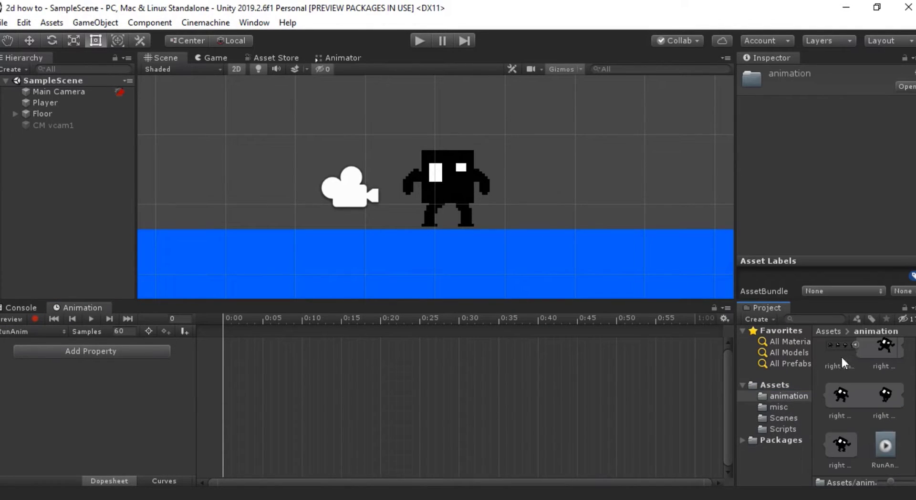
# Step: Add the four running sprites as RunAnim keyframes at 12 samples and preview
pyautogui.click(890, 348)
pyautogui.click(844, 459)
pyautogui.keyDown('shift'); pyautogui.click(883, 396); pyautogui.keyUp('shift')
pyautogui.moveTo(864, 393); pyautogui.dragTo(348, 385)
pyautogui.click(121, 331)
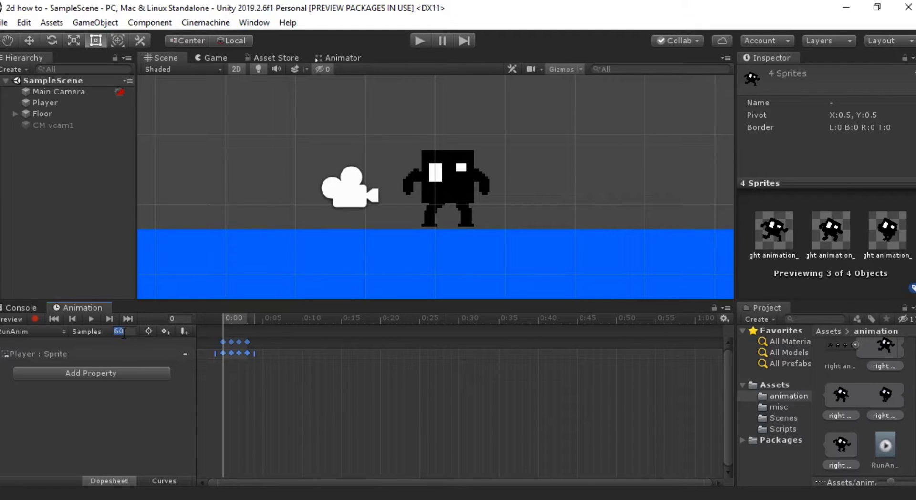
pyautogui.write('12')
pyautogui.press('Return')
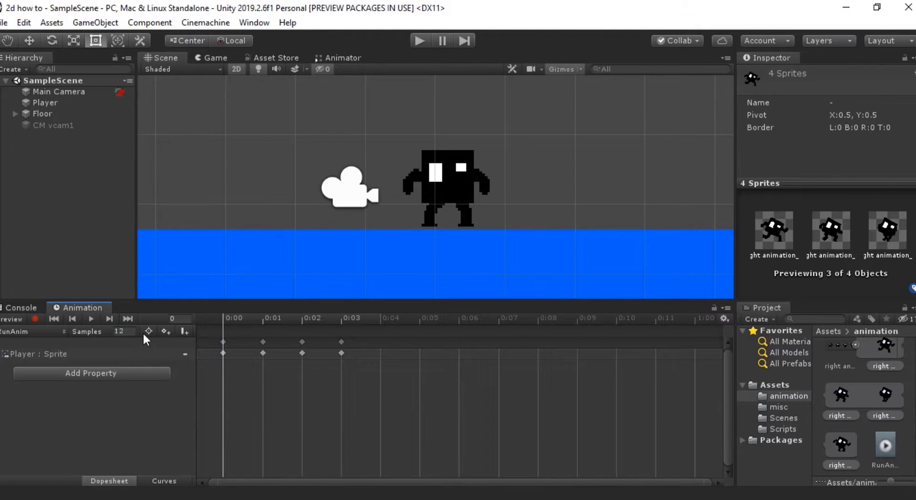
pyautogui.click(91, 318)
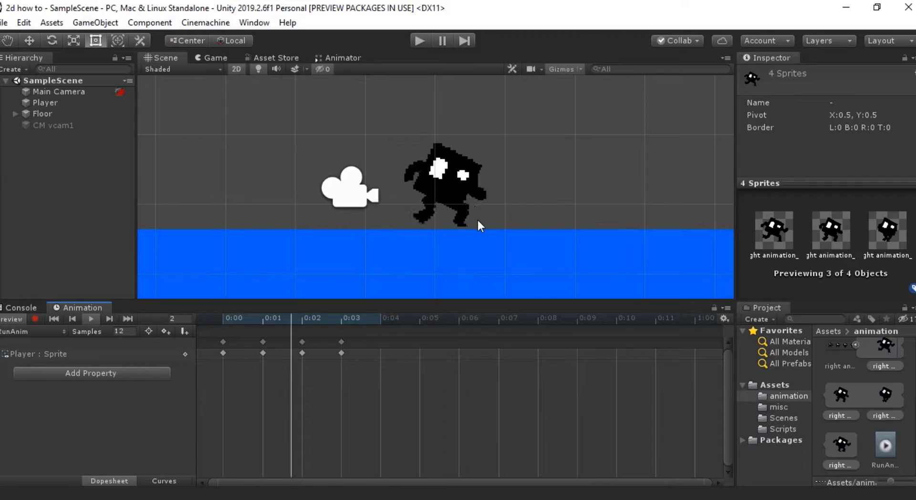
# Step: Create a new Player animation clip saved as JumpAnim
pyautogui.click(43, 331)
pyautogui.click(57, 375)
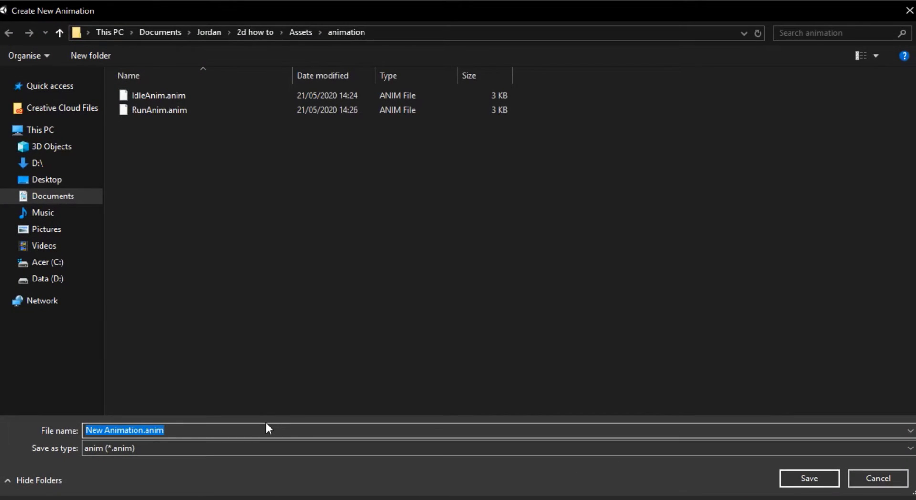
pyautogui.write('JumpAnim')
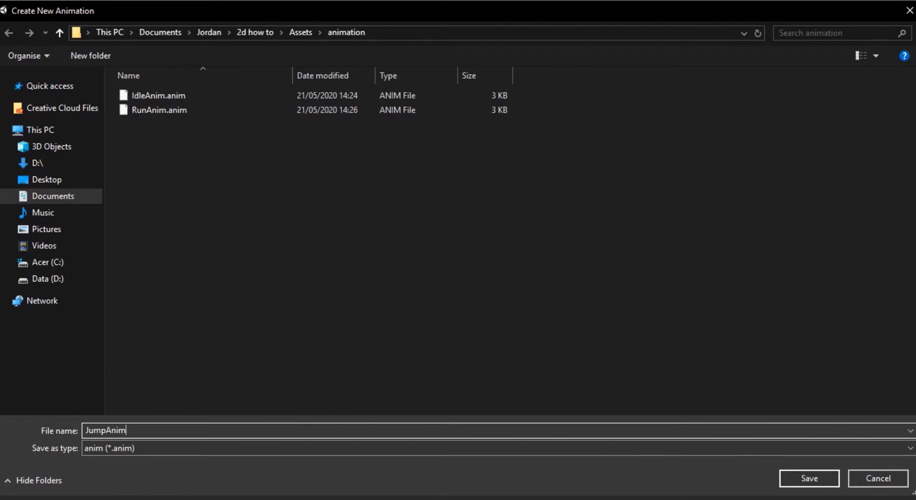
pyautogui.press('Return')
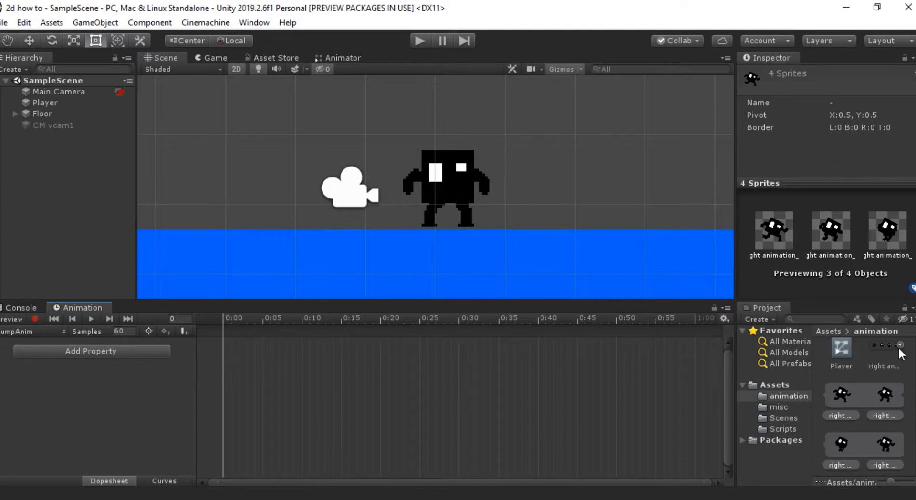
# Step: Add the single jump sprite as JumpAnim's keyframe and preview it
pyautogui.scroll(3, 898, 345)
pyautogui.click(856, 406)
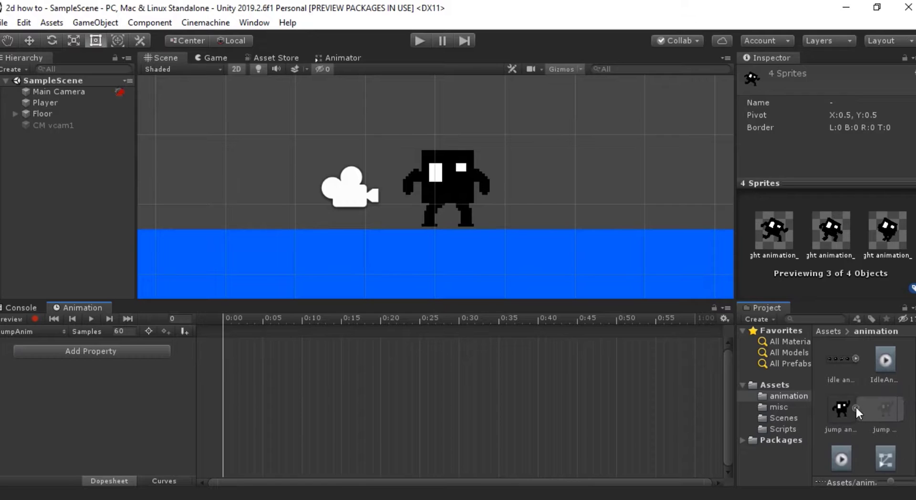
pyautogui.moveTo(883, 409); pyautogui.dragTo(259, 354)
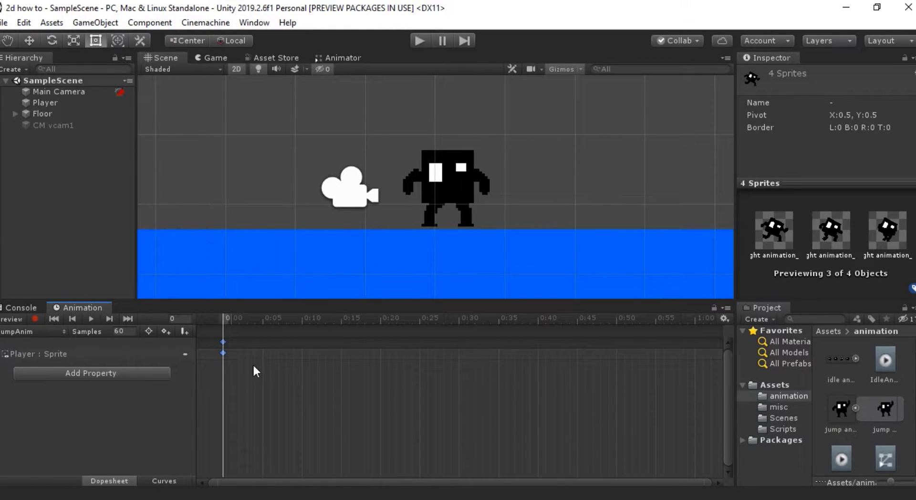
pyautogui.click(92, 319)
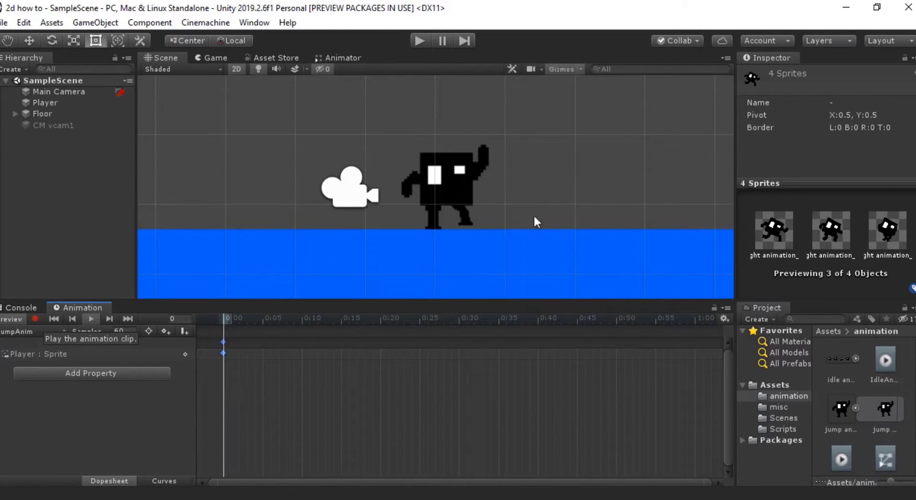
pyautogui.click(91, 319)
pyautogui.click(57, 332)
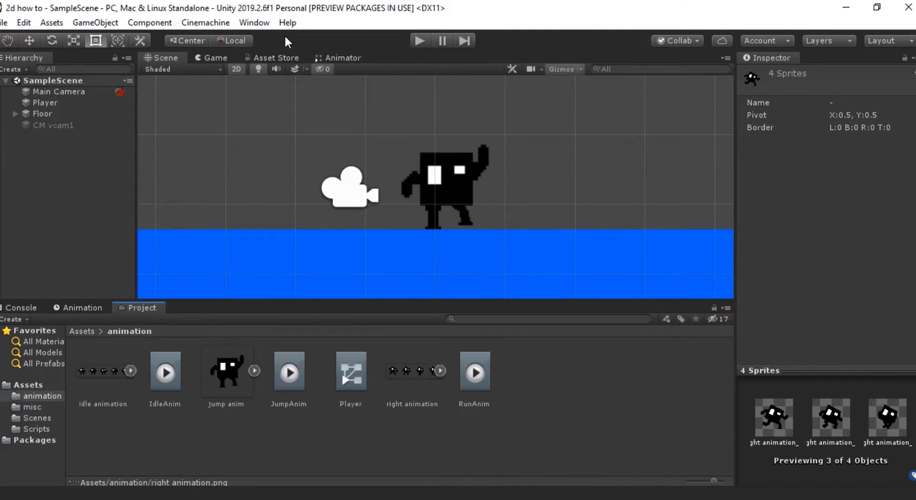
# Step: Open the Player controller and dock the Animator tab showing IdleAnim, RunAnim and JumpAnim
pyautogui.doubleClick(351, 372)
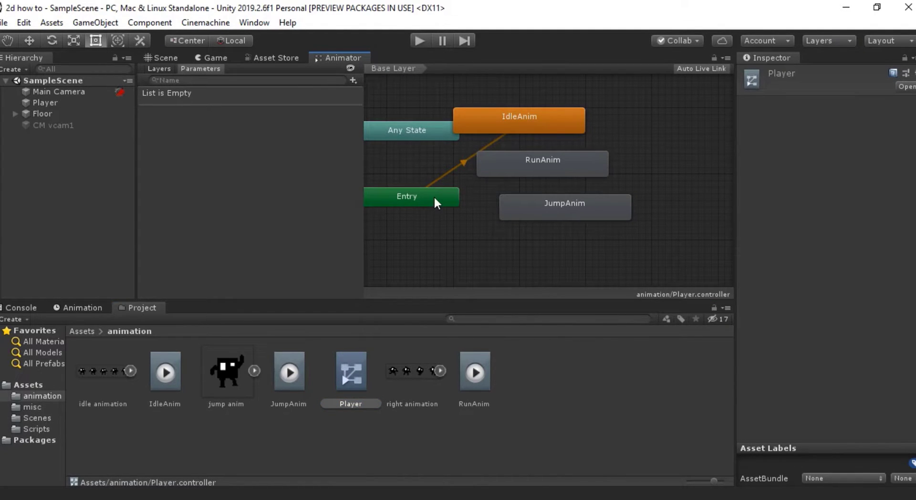
pyautogui.click(250, 22)
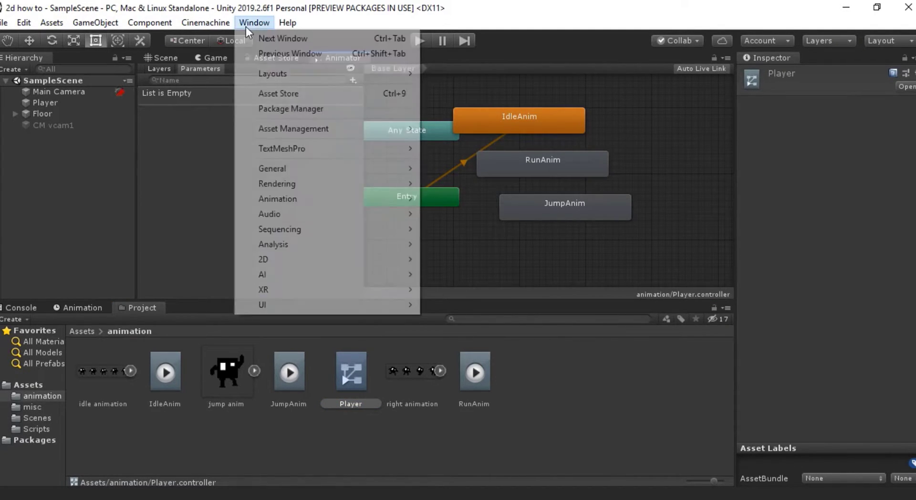
pyautogui.moveTo(315, 198)
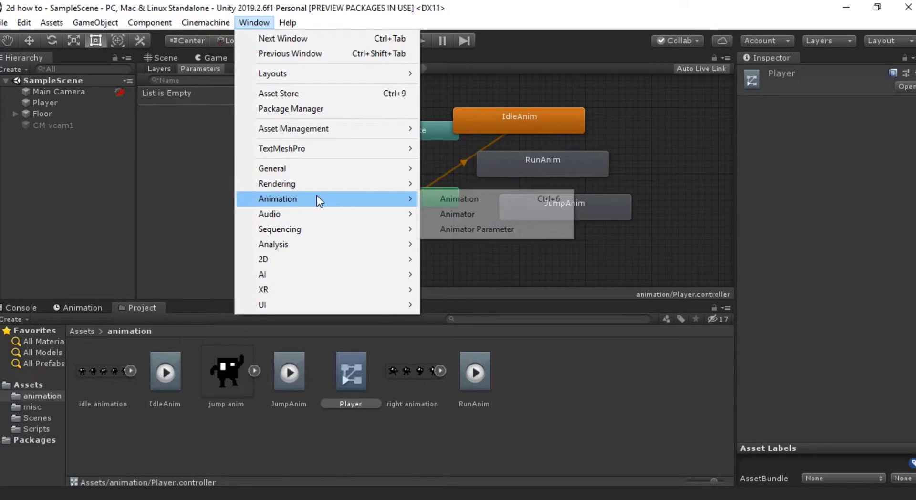
pyautogui.click(456, 214)
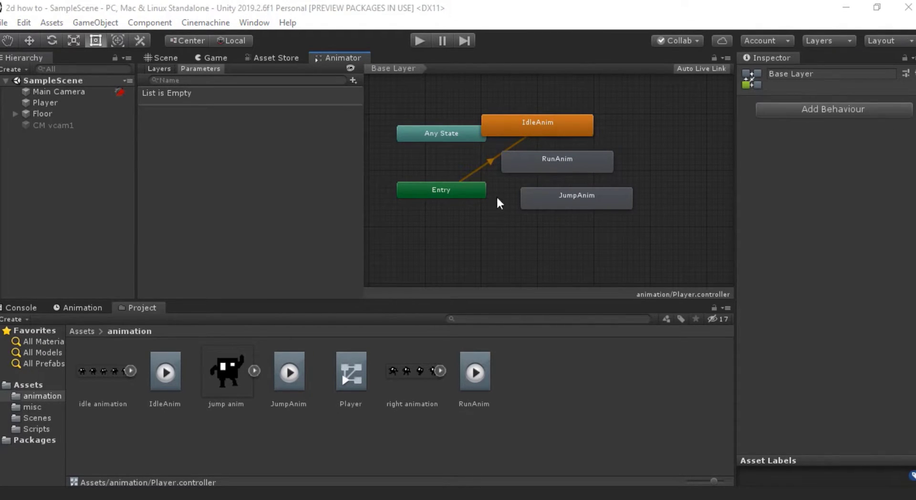
# Step: Add two Bool parameters to the Player controller, named isRunning and isJumping
pyautogui.click(353, 80)
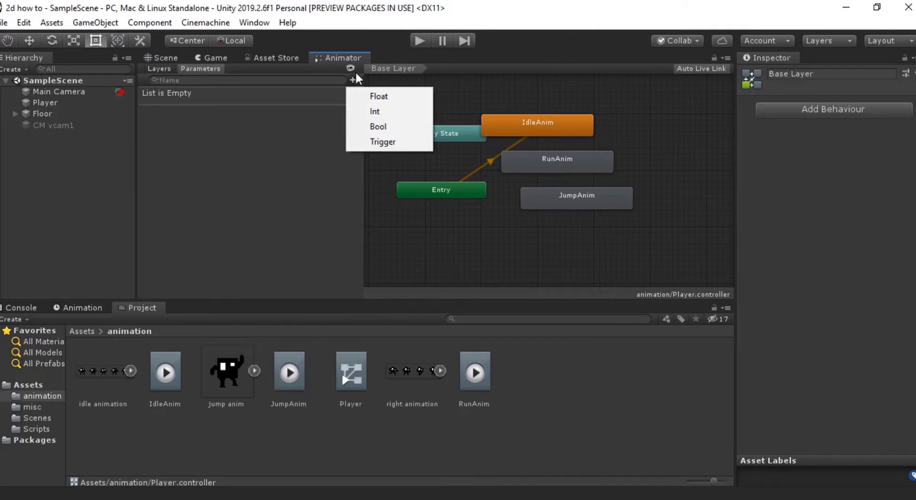
pyautogui.click(383, 128)
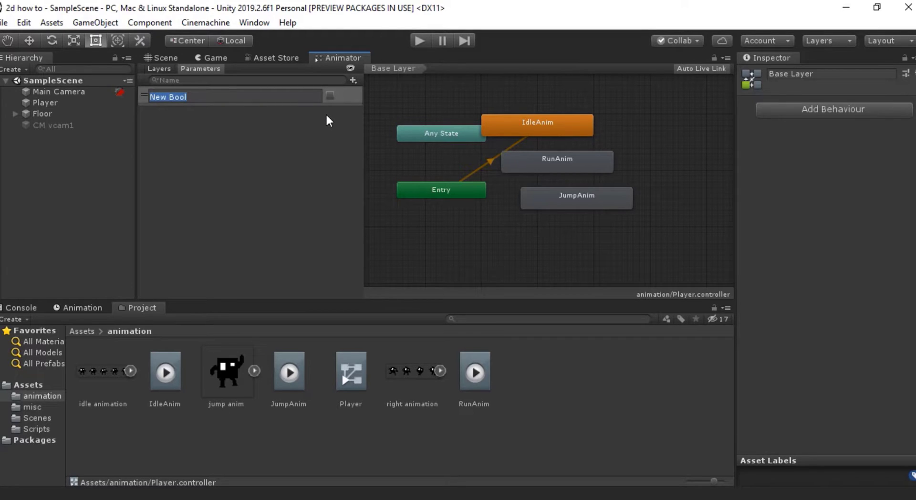
pyautogui.write('isRunning')
pyautogui.press('Return')
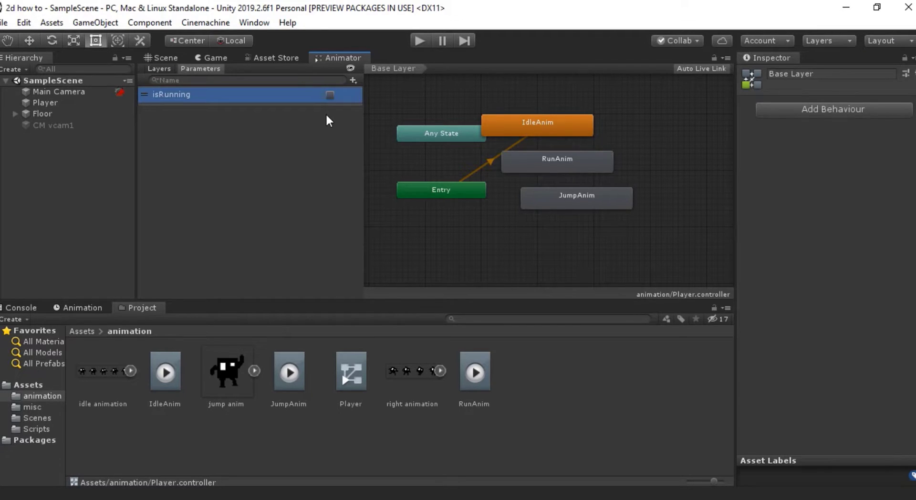
pyautogui.click(353, 80)
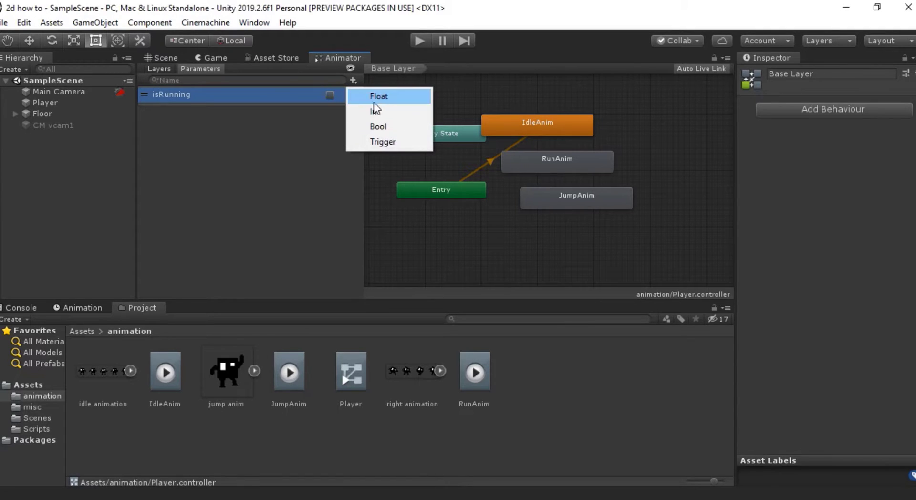
pyautogui.click(389, 128)
pyautogui.write('isJumping')
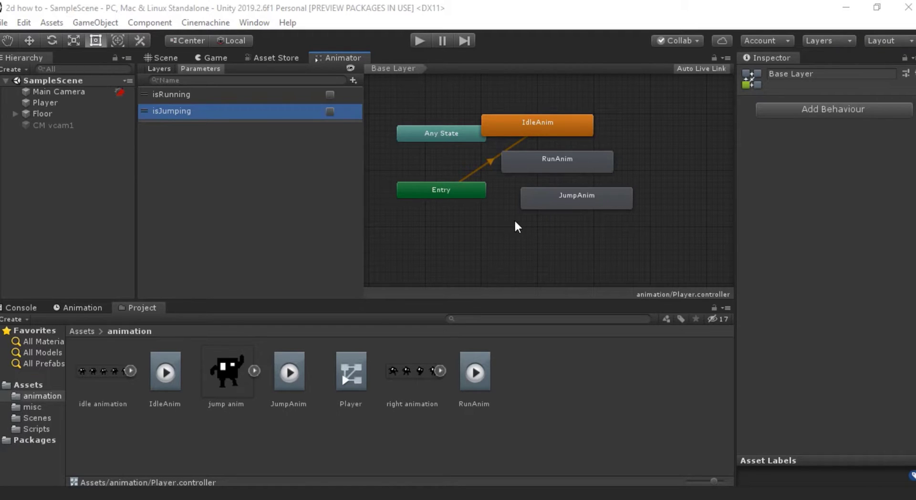
# Step: Rearrange the Any State, Entry and JumpAnim nodes and frame the whole graph
pyautogui.moveTo(448, 133); pyautogui.dragTo(426, 108)
pyautogui.moveTo(454, 199); pyautogui.dragTo(515, 245)
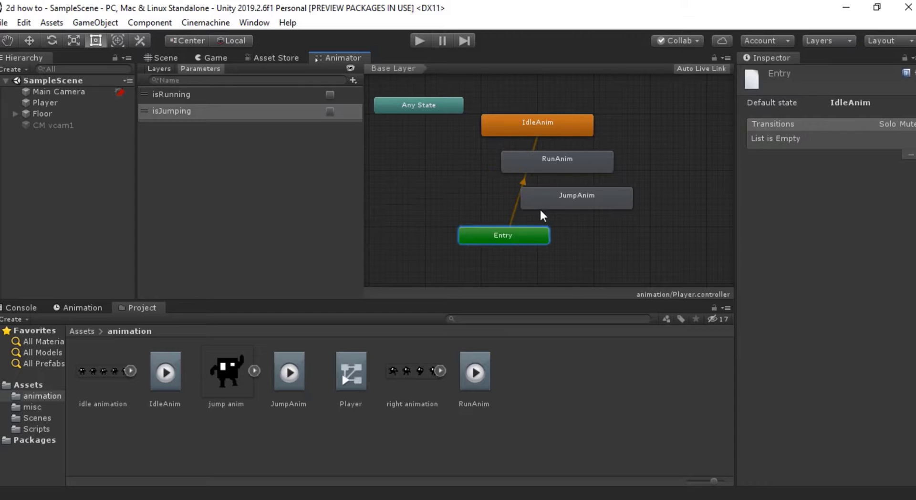
pyautogui.moveTo(540, 205); pyautogui.dragTo(392, 187)
pyautogui.press('a')
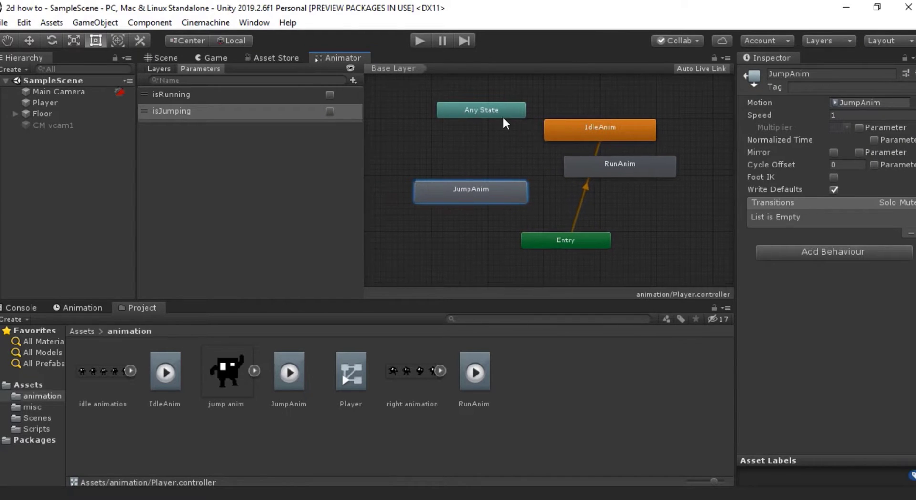
# Step: Create a transition from Any State to JumpAnim
pyautogui.click(482, 113)
pyautogui.rightClick(477, 111)
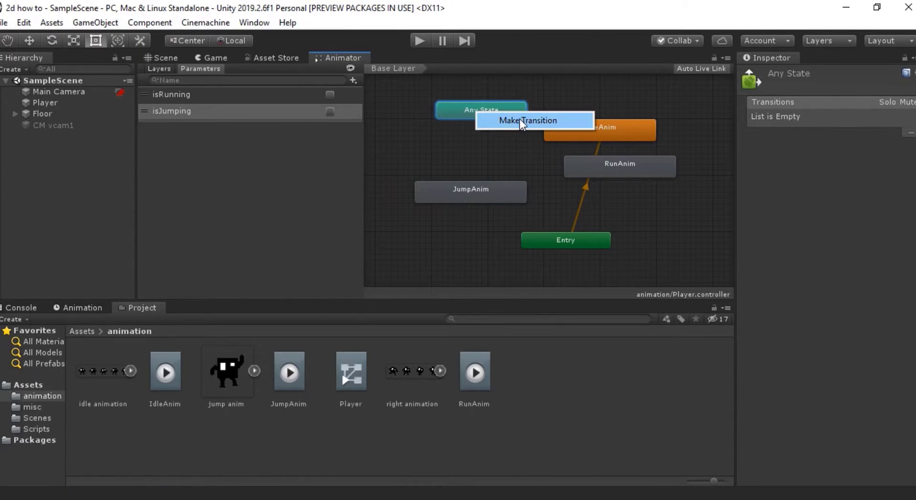
pyautogui.click(506, 119)
pyautogui.click(472, 195)
pyautogui.click(468, 193)
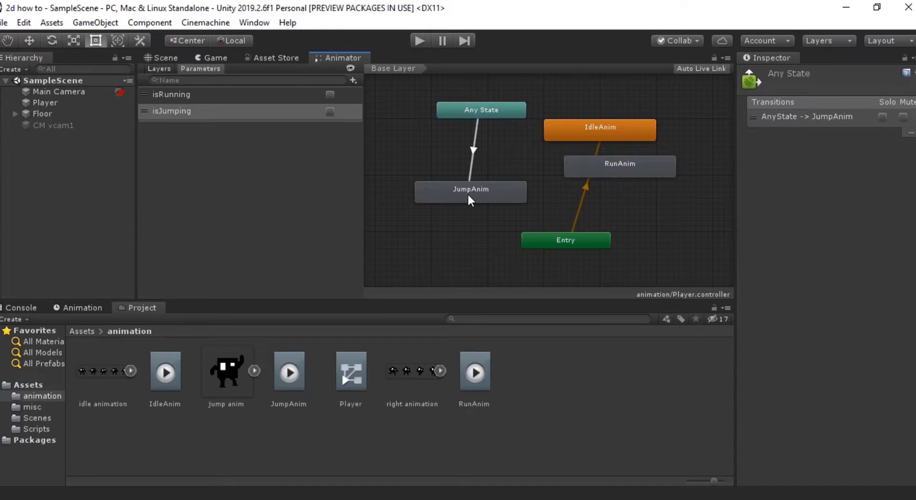
pyautogui.moveTo(471, 196); pyautogui.dragTo(459, 195)
# Step: Give the Any State to JumpAnim transition an isJumping condition
pyautogui.click(482, 111)
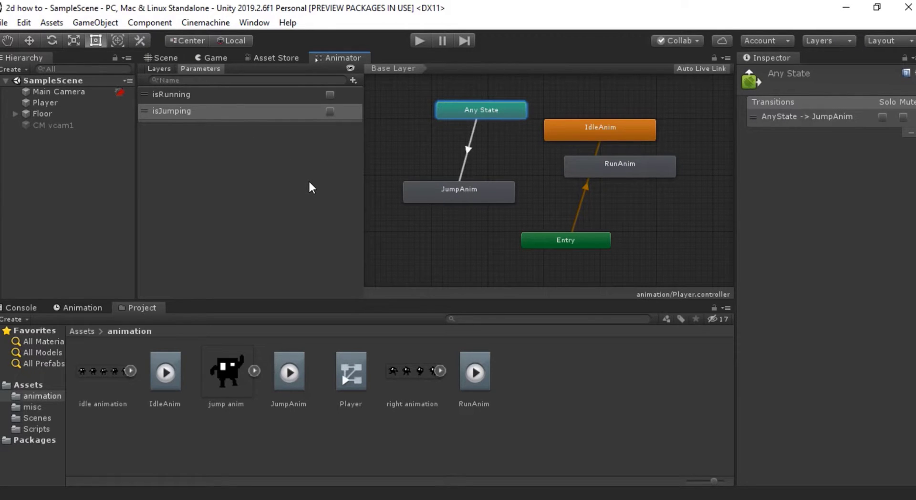
pyautogui.click(468, 150)
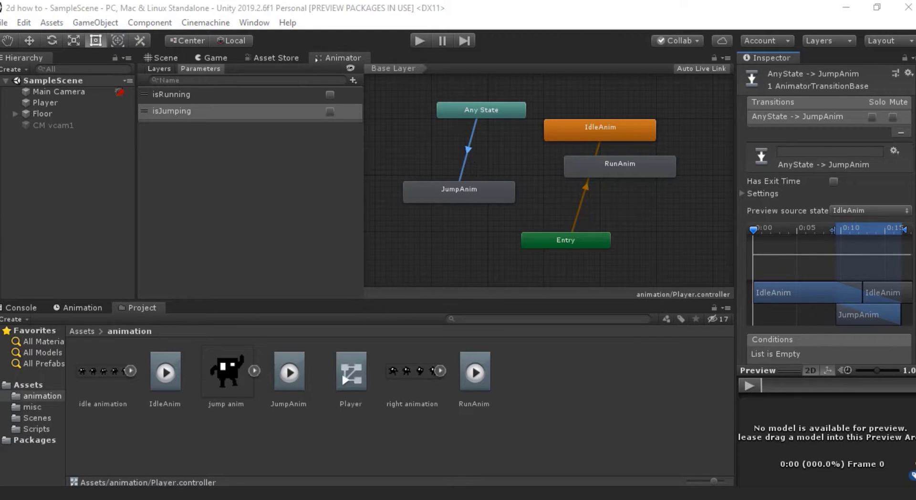
pyautogui.scroll(-2, 795, 331)
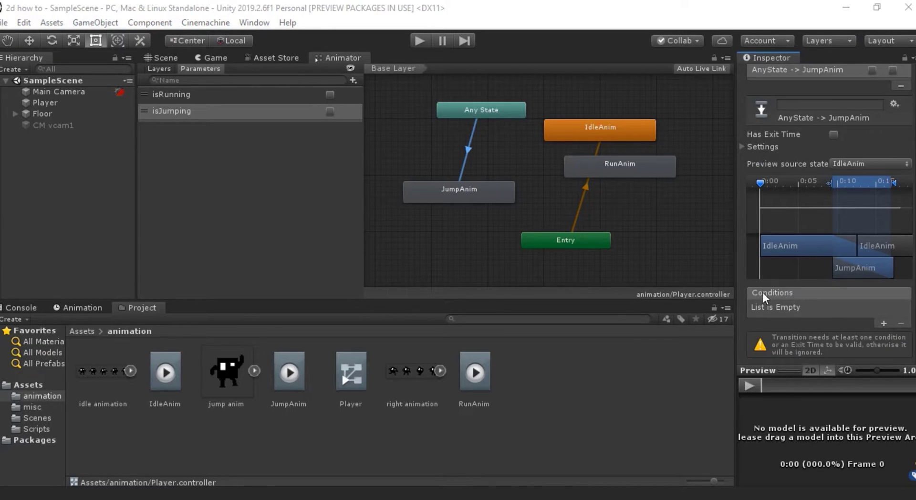
pyautogui.click(884, 323)
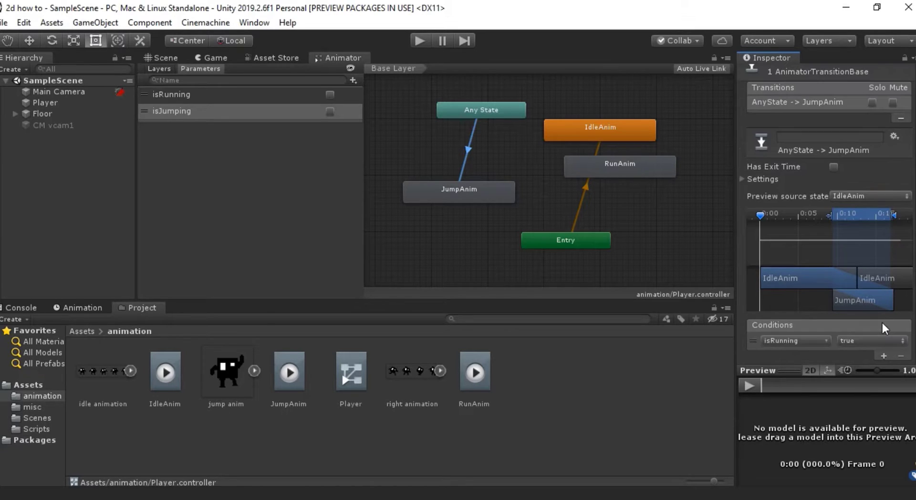
pyautogui.click(791, 339)
pyautogui.click(792, 396)
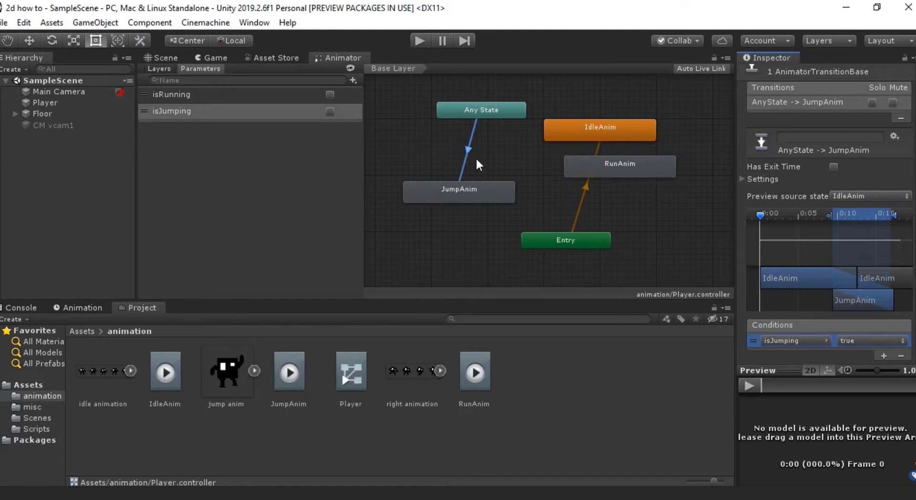
pyautogui.click(466, 192)
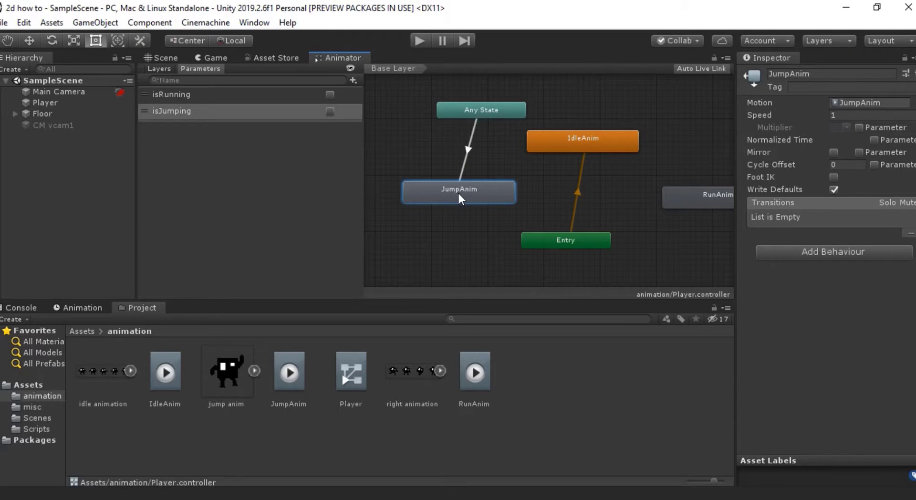
# Step: Create a transition from JumpAnim to IdleAnim and move RunAnim lower in the graph
pyautogui.rightClick(459, 193)
pyautogui.click(484, 201)
pyautogui.click(577, 140)
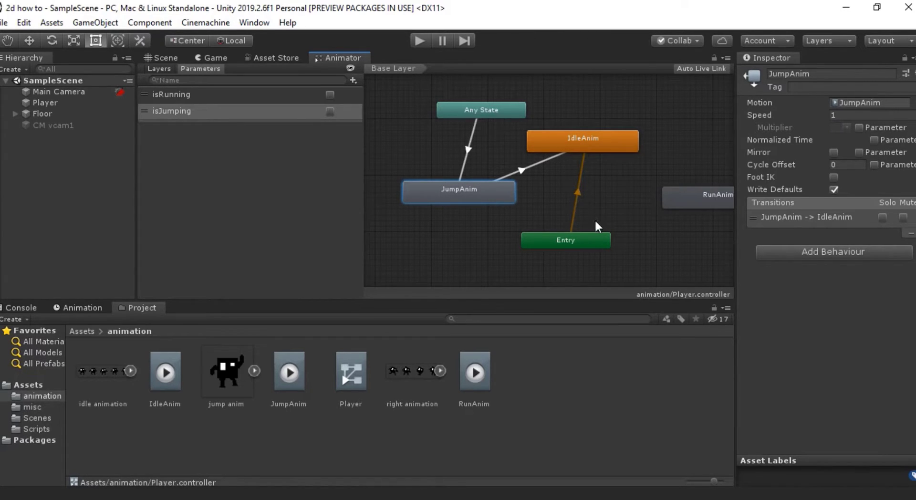
pyautogui.moveTo(691, 202); pyautogui.dragTo(639, 214)
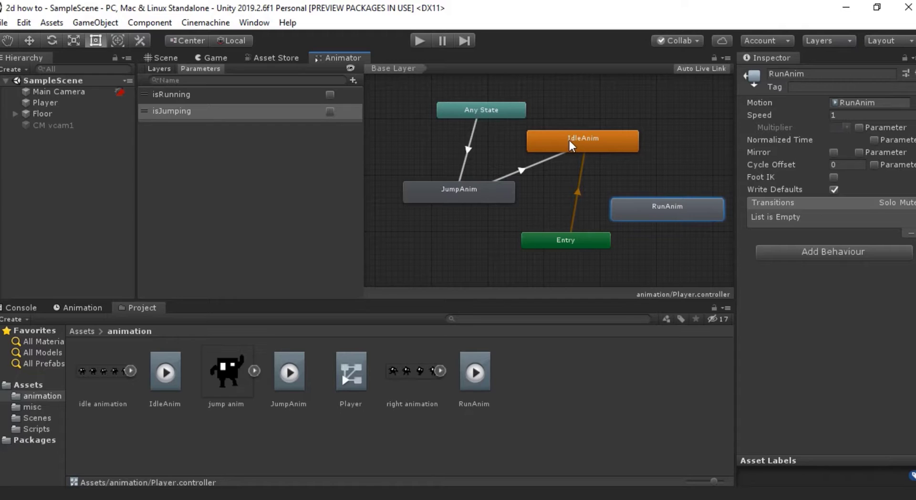
# Step: Turn off Has Exit Time on the JumpAnim to IdleAnim transition and add a condition
pyautogui.click(456, 190)
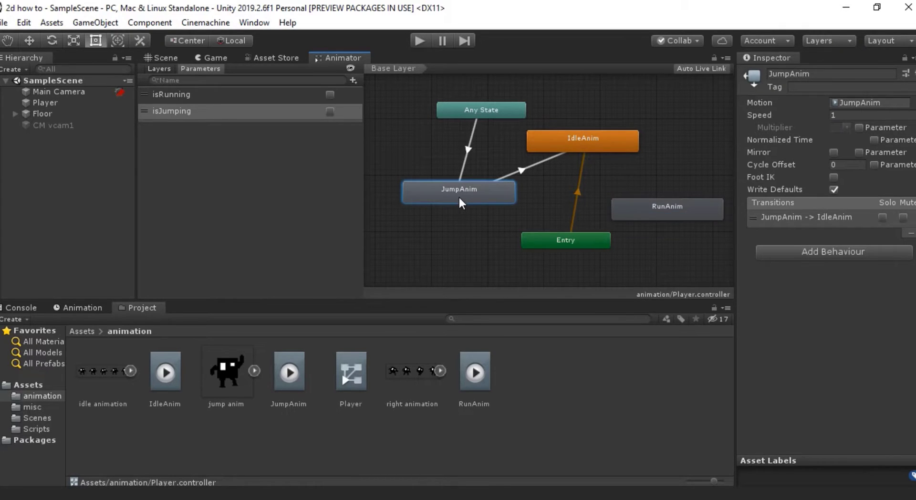
pyautogui.click(588, 138)
pyautogui.click(521, 170)
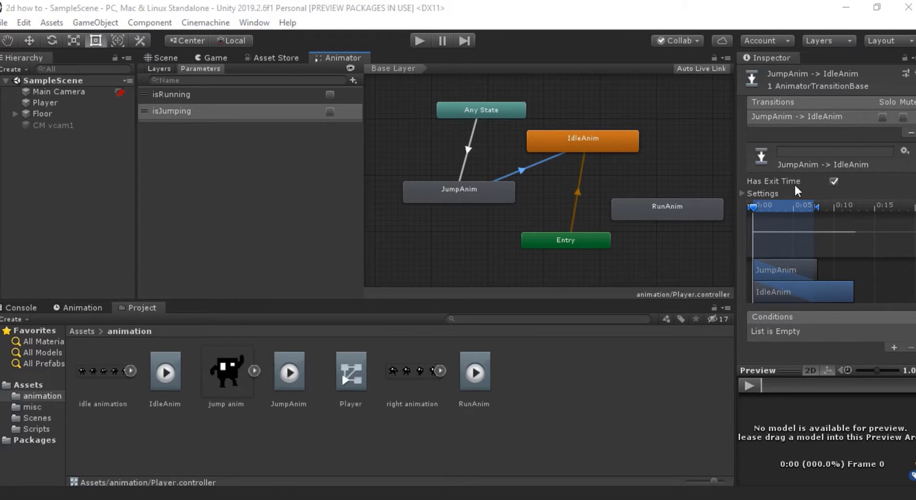
pyautogui.click(833, 180)
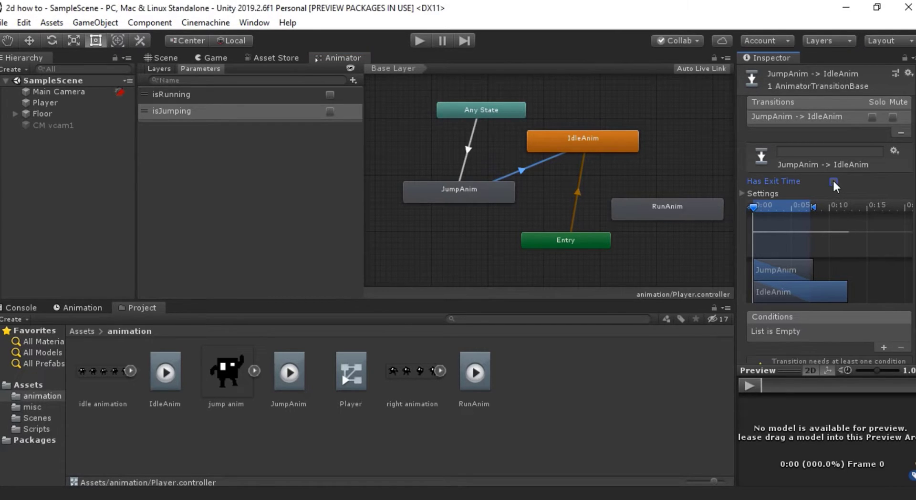
pyautogui.click(884, 348)
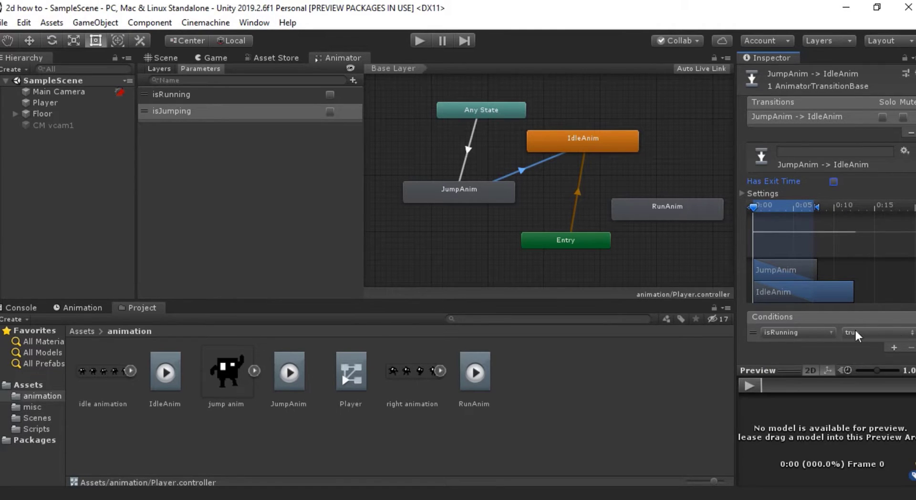
pyautogui.click(739, 190)
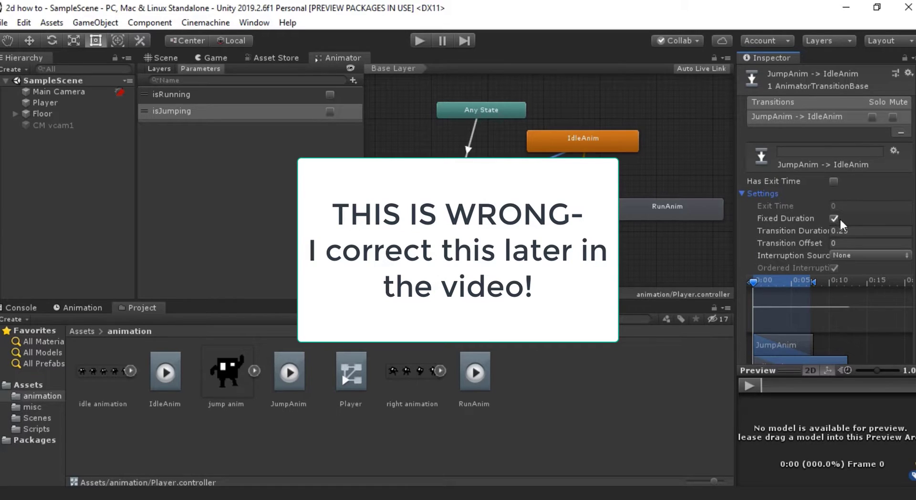
pyautogui.click(849, 231)
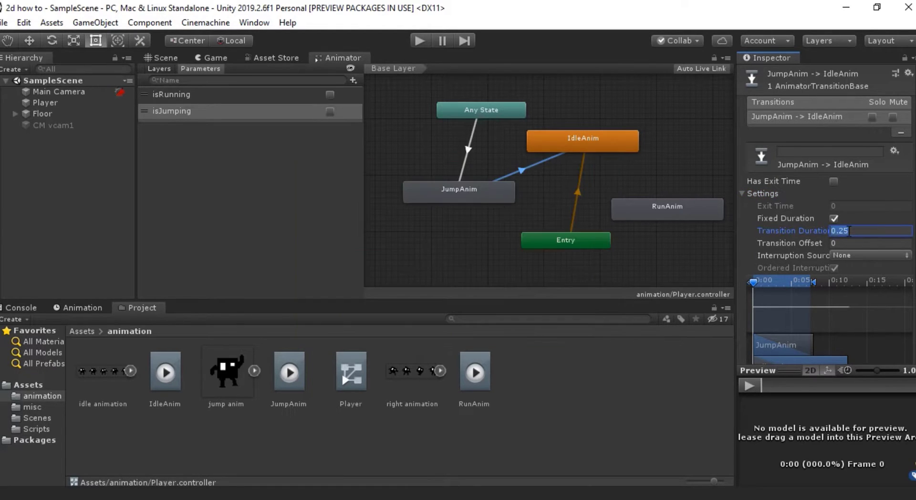
pyautogui.click(687, 212)
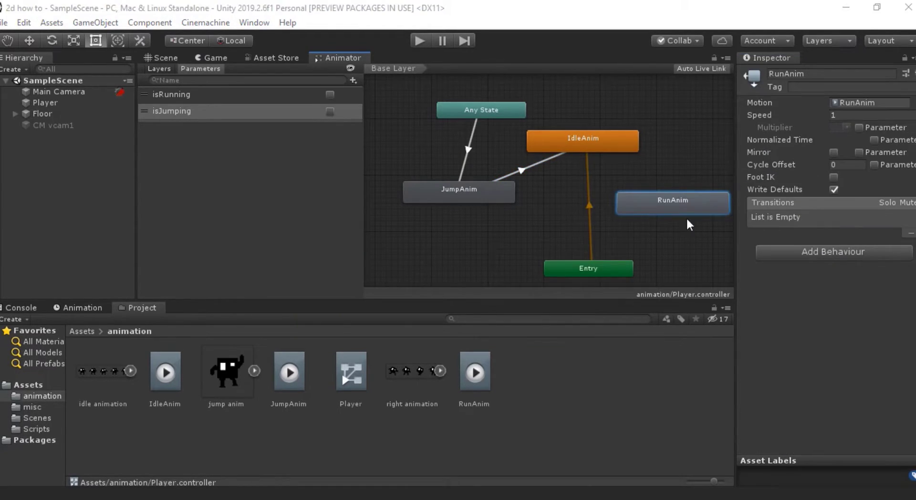
pyautogui.click(477, 191)
# Step: Create a JumpAnim to RunAnim transition with duration 0 and an isRunning true condition
pyautogui.rightClick(476, 191)
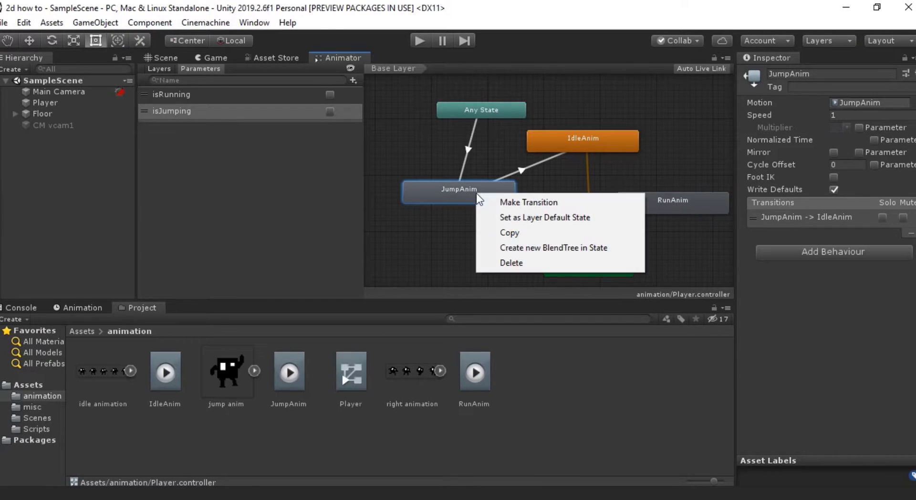
pyautogui.click(496, 199)
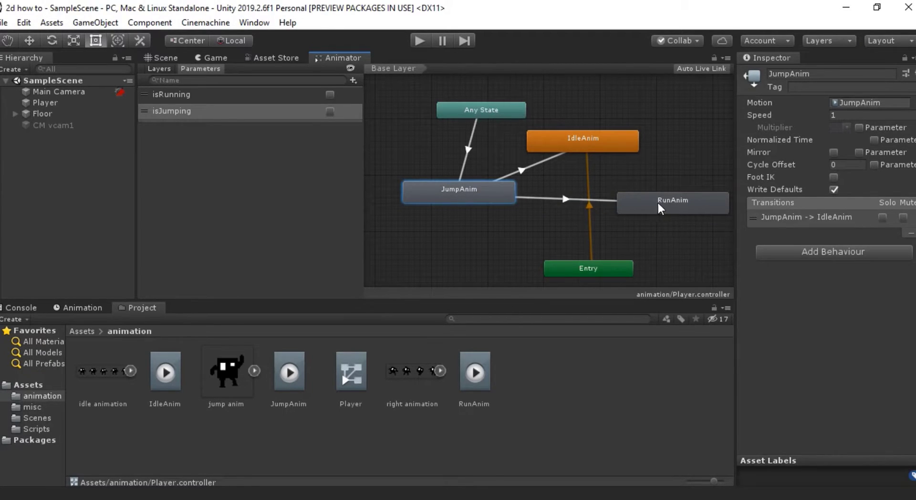
pyautogui.click(662, 205)
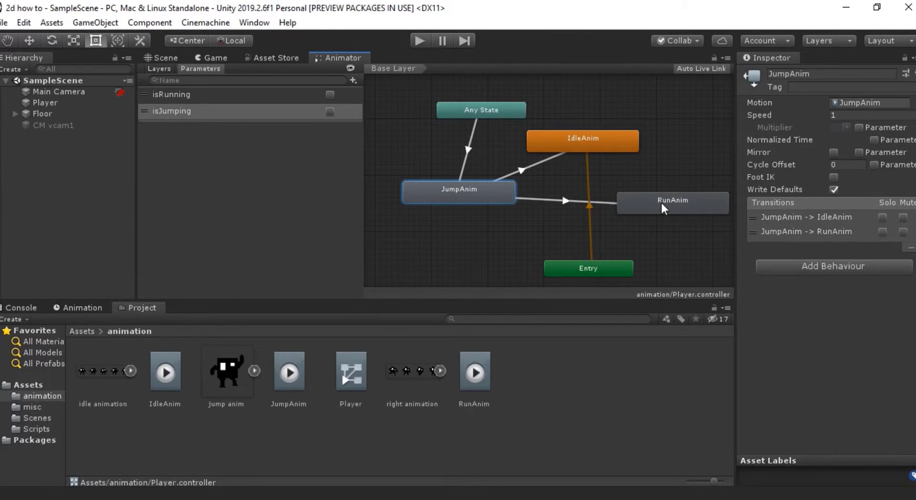
pyautogui.click(565, 201)
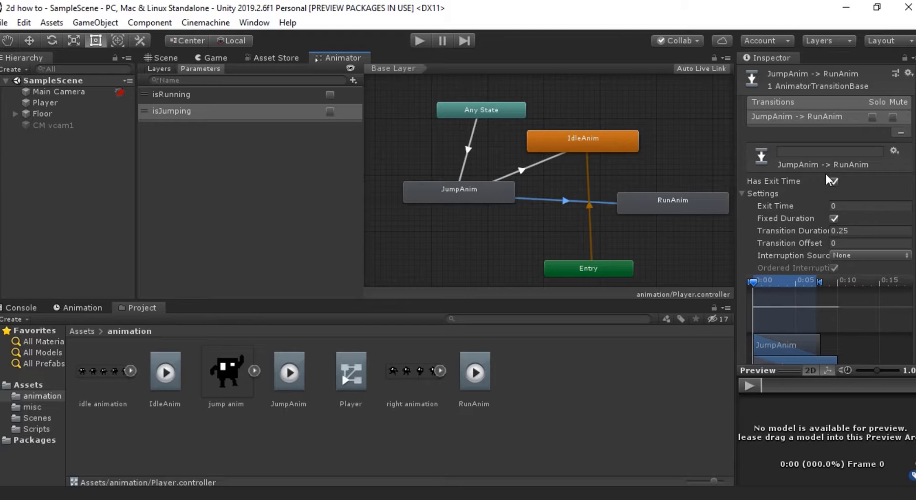
pyautogui.click(856, 232)
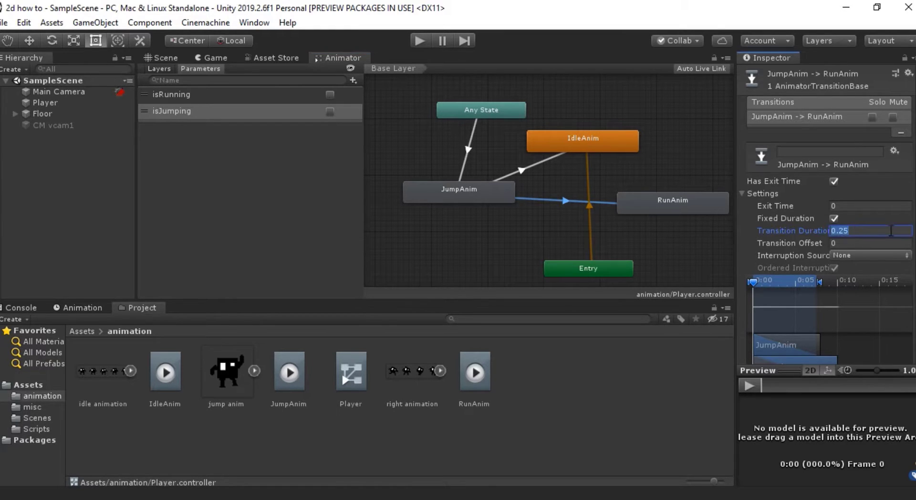
pyautogui.write('0')
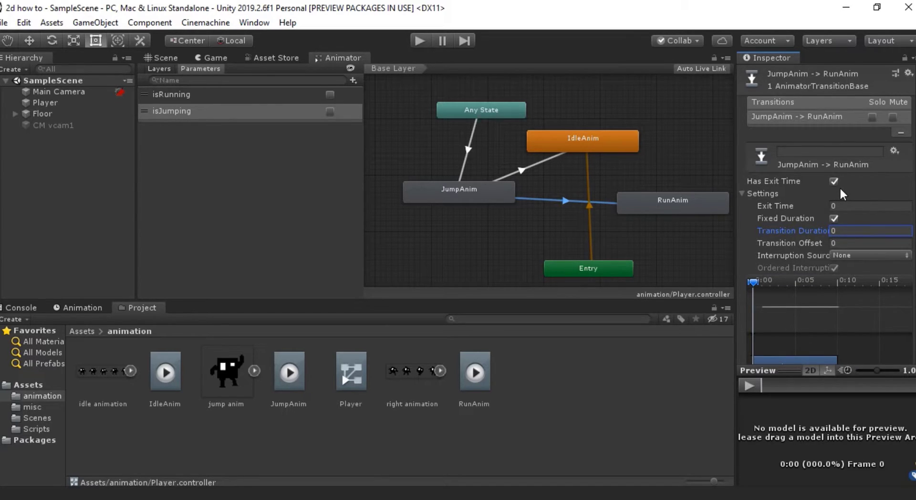
pyautogui.scroll(-3, 843, 190)
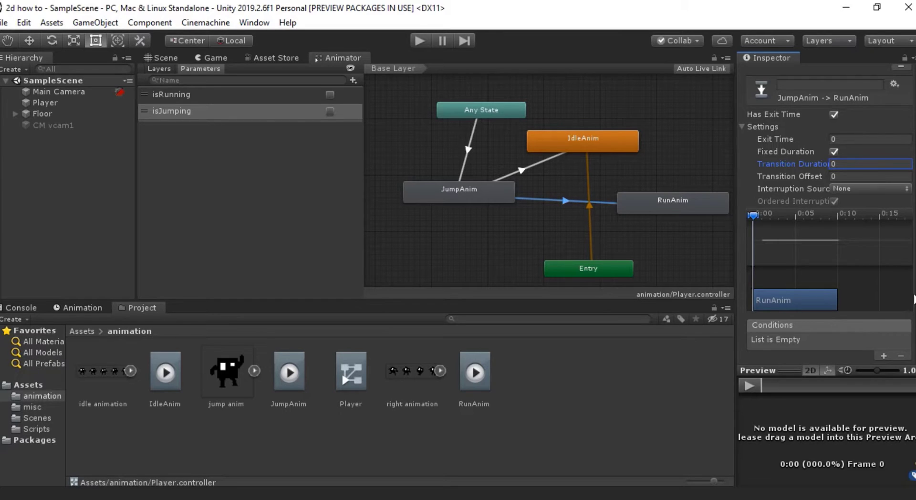
pyautogui.click(884, 355)
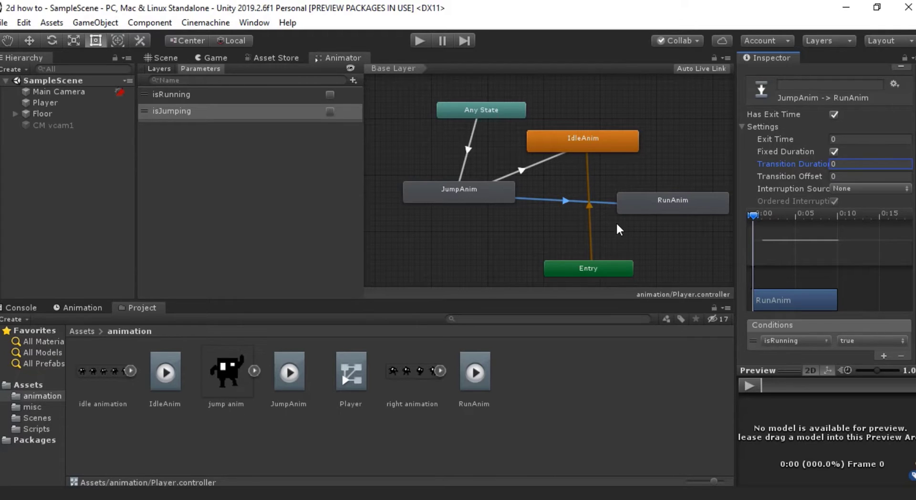
# Step: Create a transition from RunAnim back to IdleAnim
pyautogui.click(668, 205)
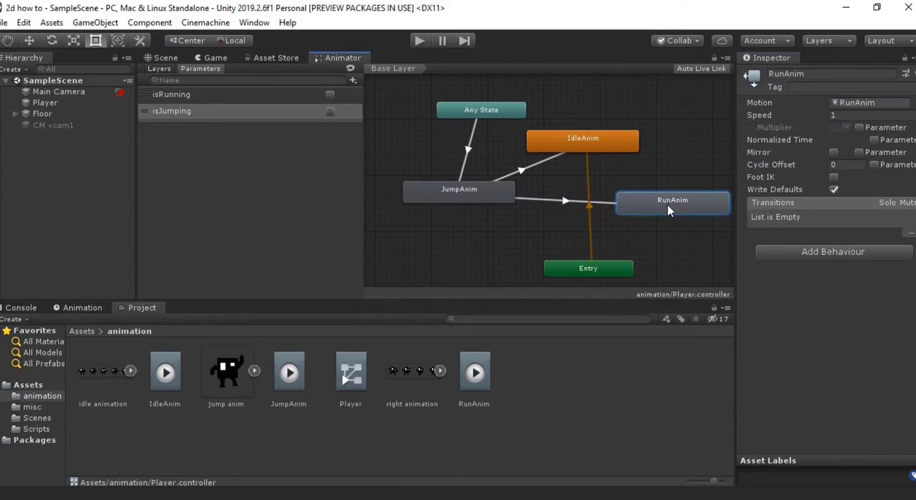
pyautogui.rightClick(668, 205)
pyautogui.click(697, 214)
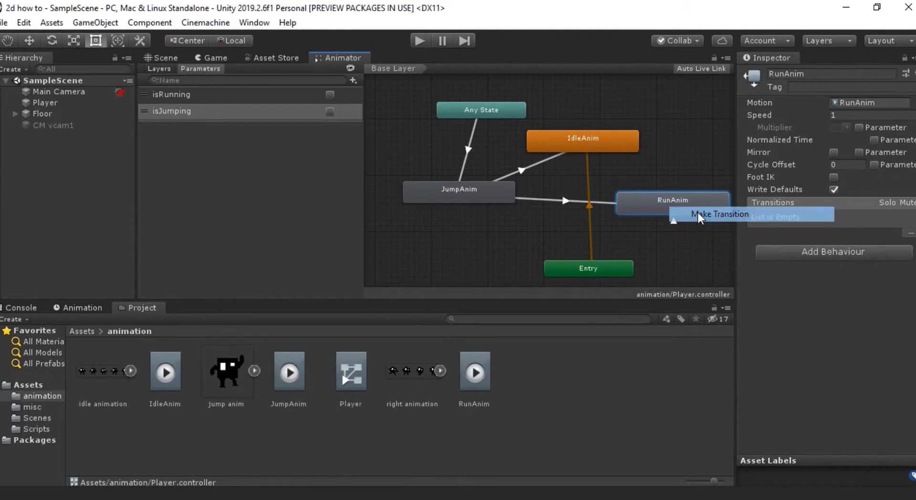
pyautogui.click(587, 143)
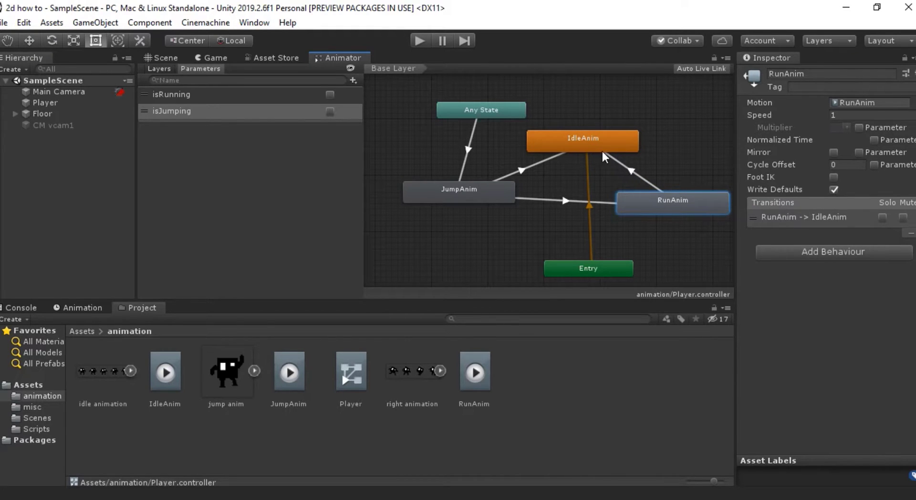
pyautogui.click(585, 133)
pyautogui.rightClick(595, 140)
# Step: Create an IdleAnim to RunAnim transition: Has Exit Time off, duration 0, condition isRunning true
pyautogui.click(626, 151)
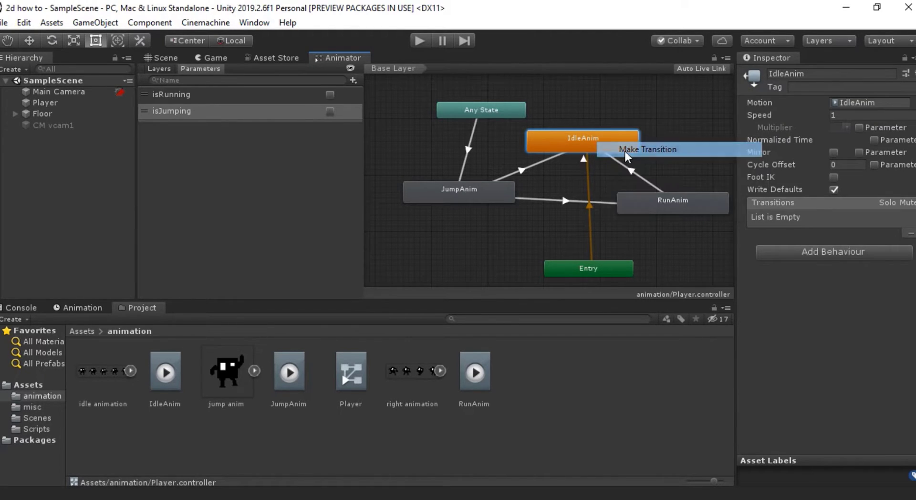
pyautogui.click(683, 199)
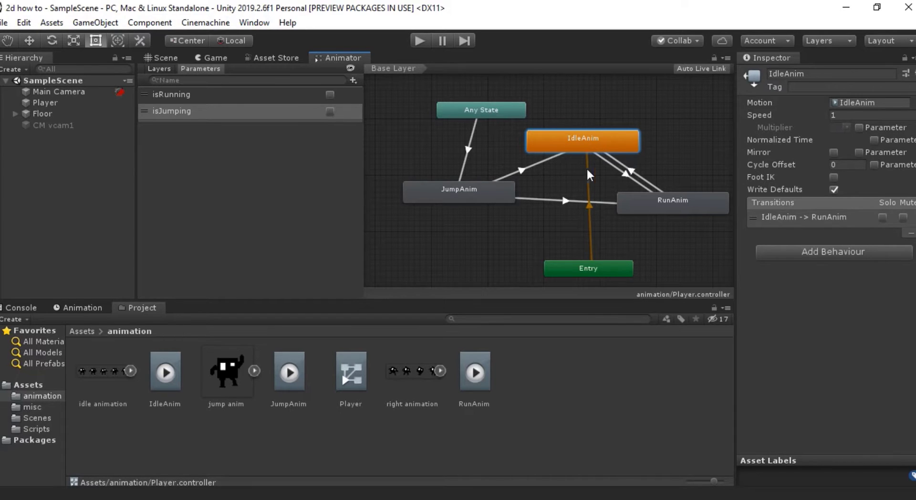
pyautogui.click(626, 174)
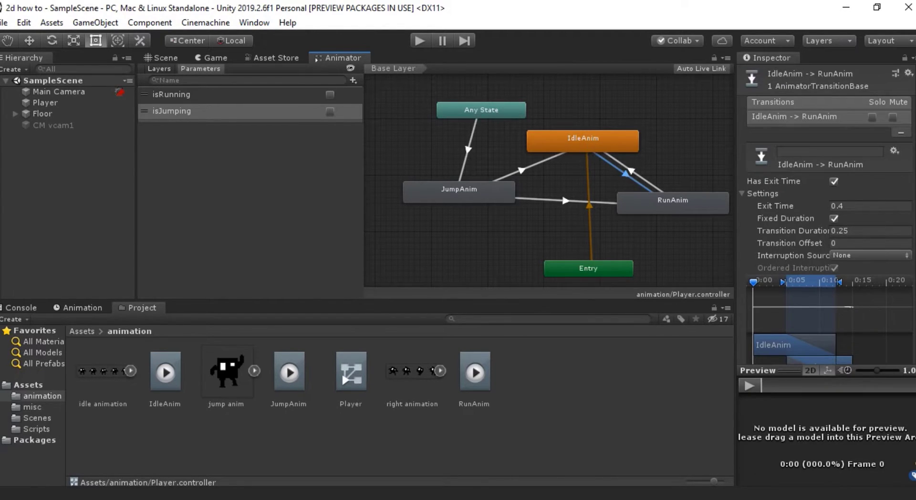
pyautogui.click(834, 182)
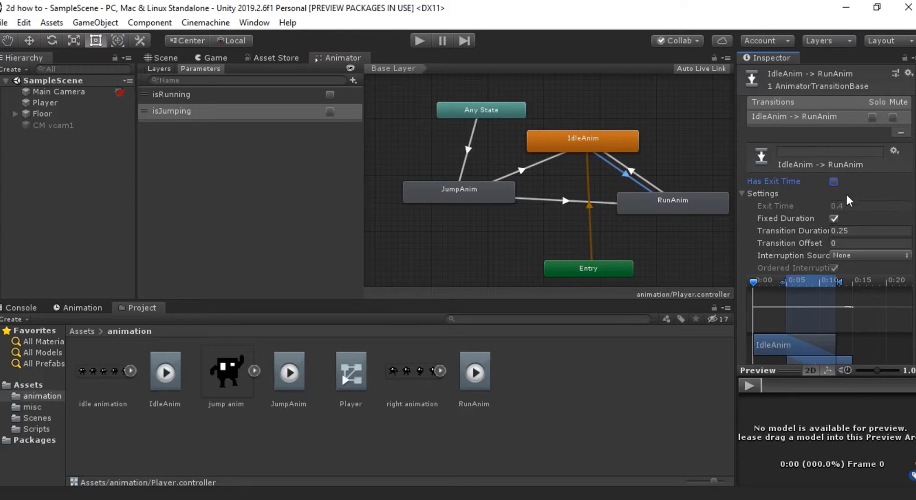
pyautogui.click(854, 231)
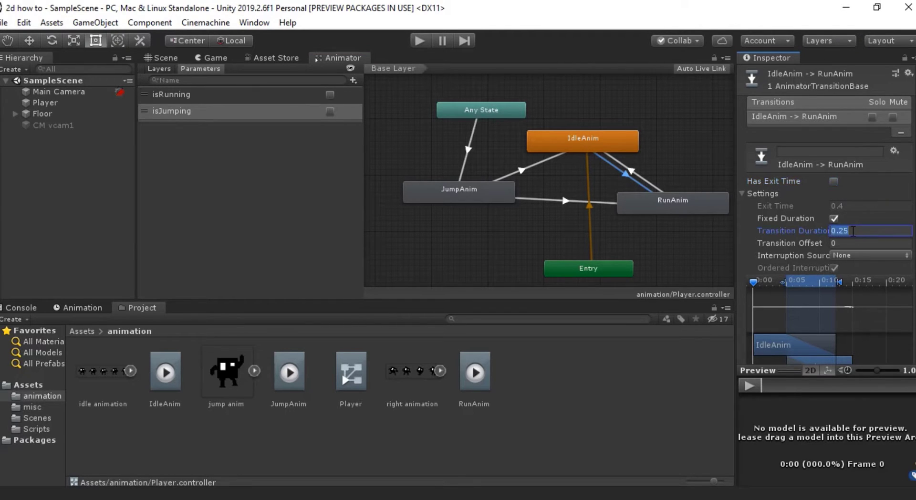
pyautogui.write('0')
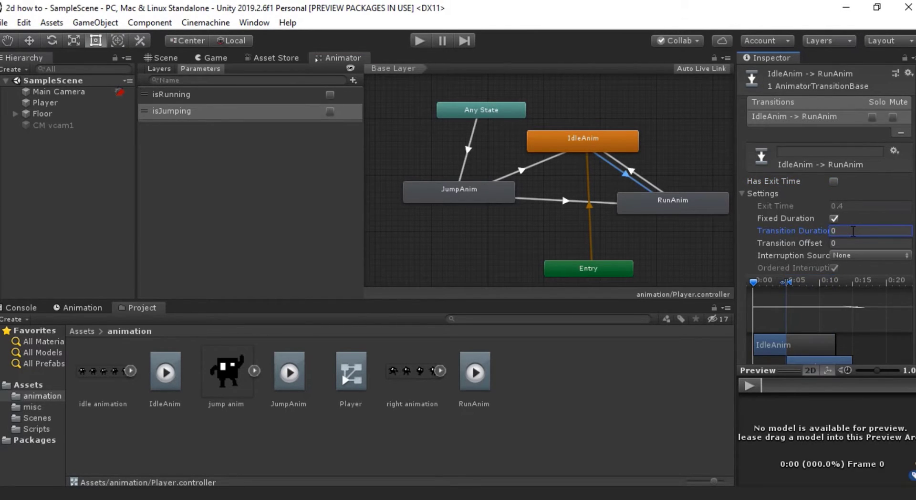
pyautogui.scroll(-3, 791, 296)
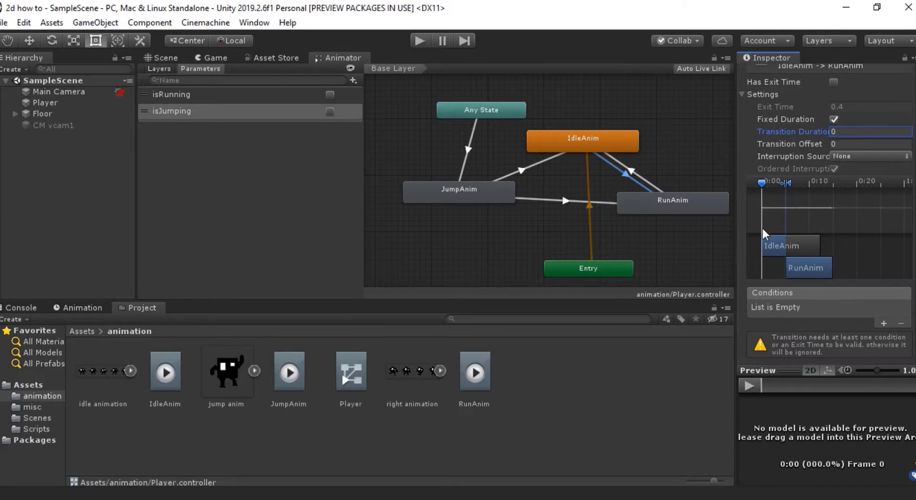
pyautogui.click(881, 324)
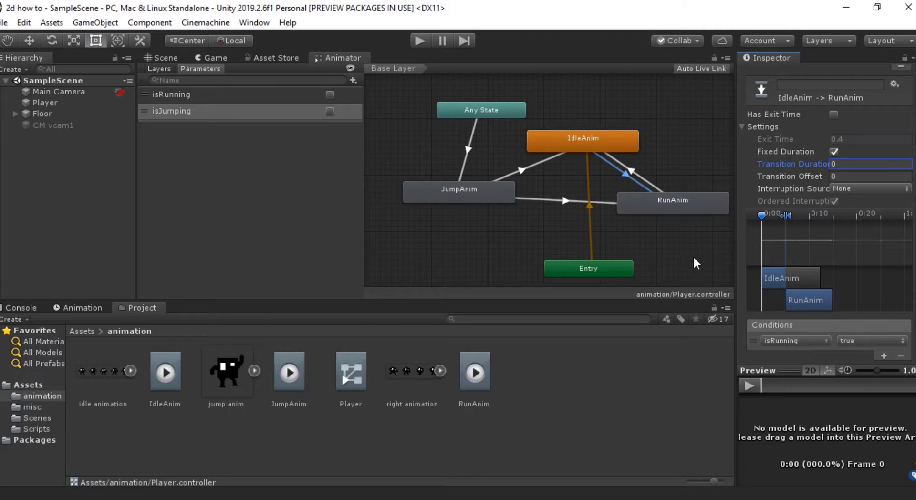
# Step: Set the RunAnim to IdleAnim transition to condition isRunning false, duration 0, Has Exit Time off
pyautogui.click(634, 173)
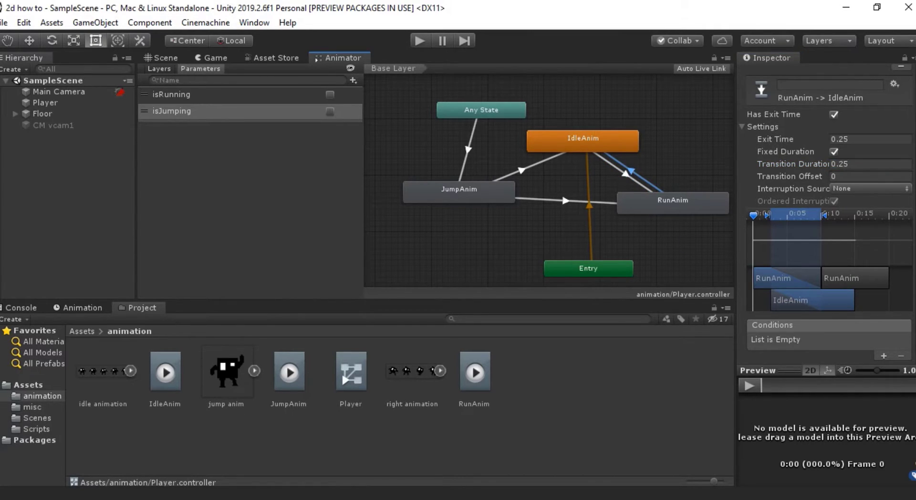
pyautogui.click(884, 355)
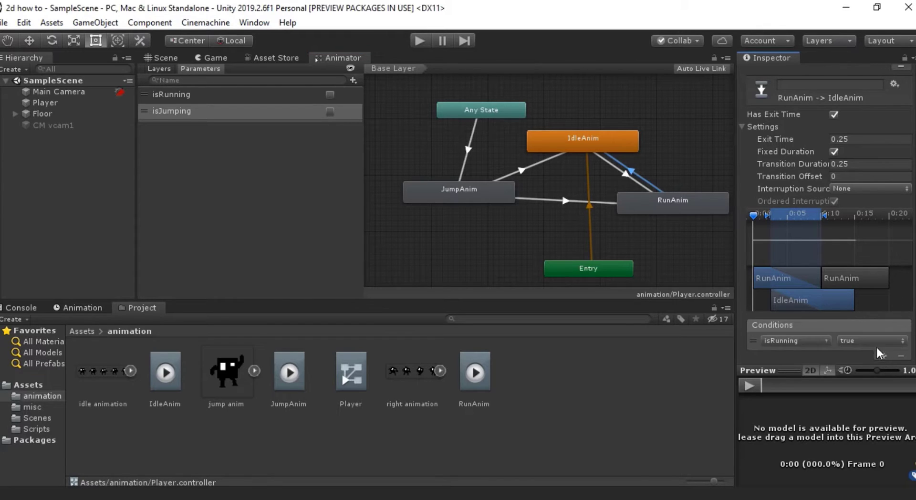
pyautogui.click(874, 341)
pyautogui.click(864, 372)
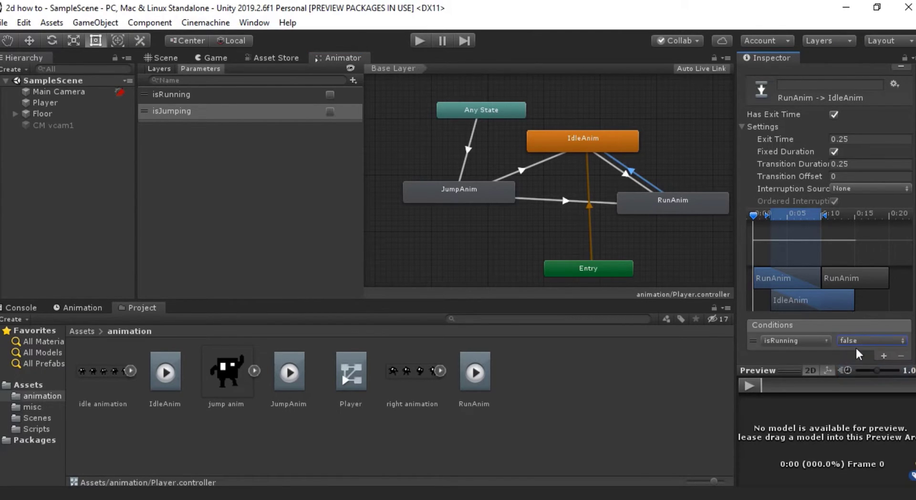
pyautogui.click(854, 163)
pyautogui.write('0')
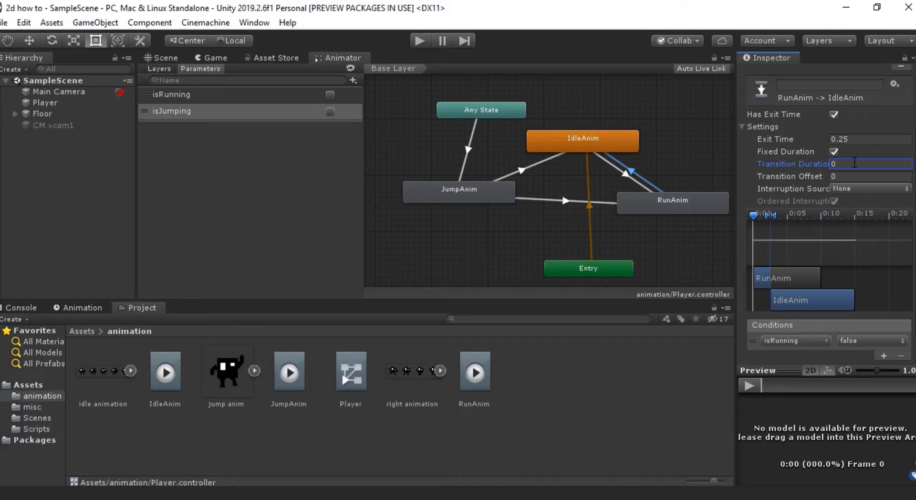
pyautogui.click(834, 116)
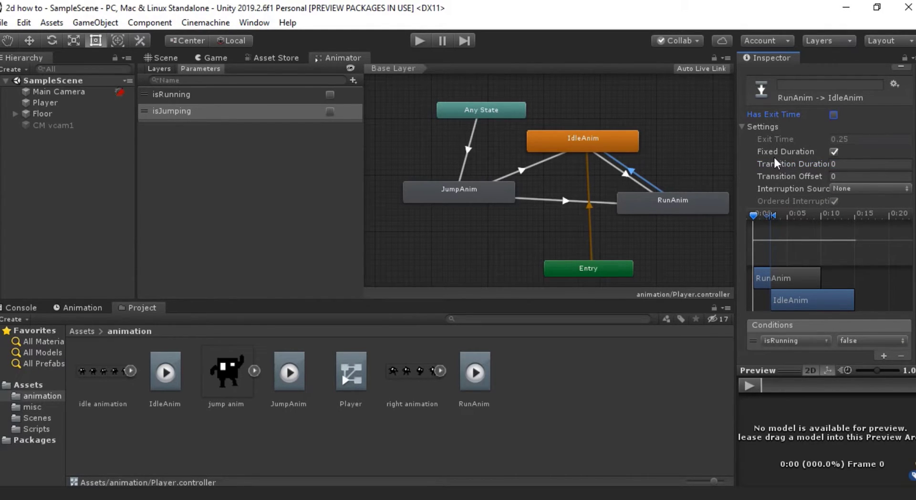
pyautogui.click(692, 142)
pyautogui.scroll(-3, 583, 170)
pyautogui.scroll(2, 565, 171)
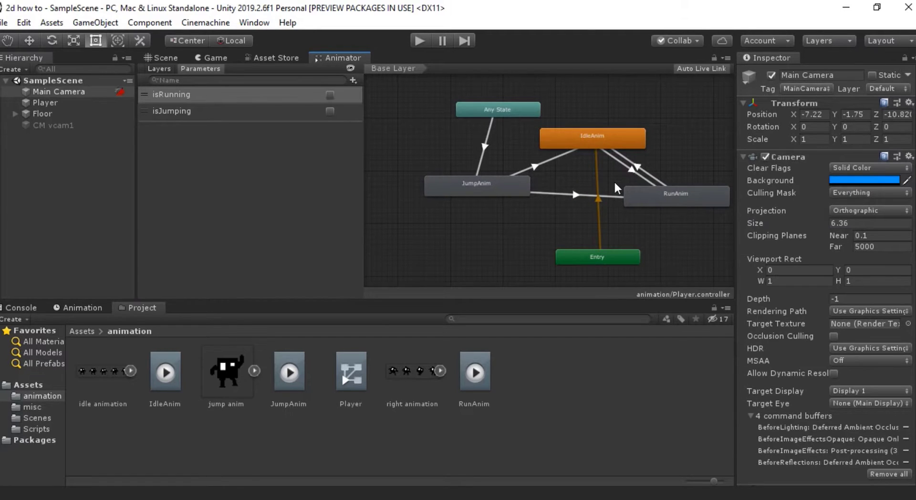
# Step: Play the game, run the character left and right and jump, then stop with Ctrl+P
pyautogui.scroll(-2, 606, 179)
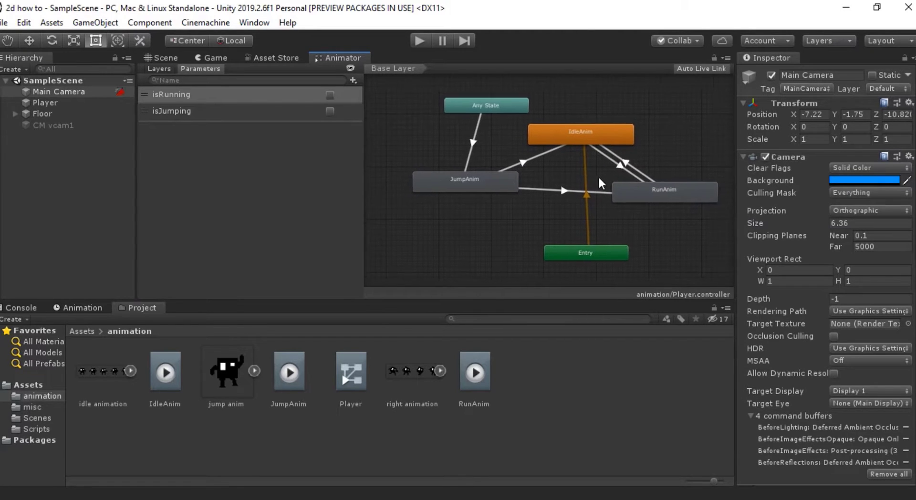
pyautogui.click(418, 40)
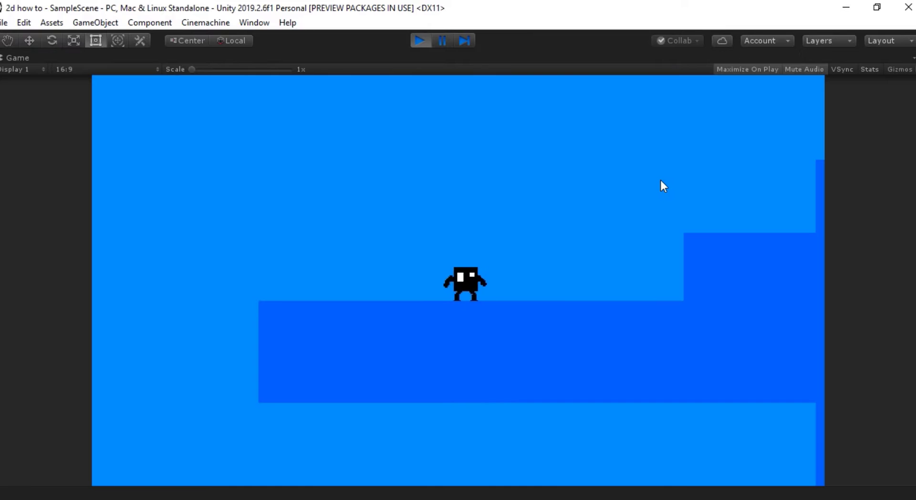
pyautogui.press('Left')
pyautogui.press('Right')
pyautogui.press('space')
pyautogui.press('Right')
pyautogui.press('Left')
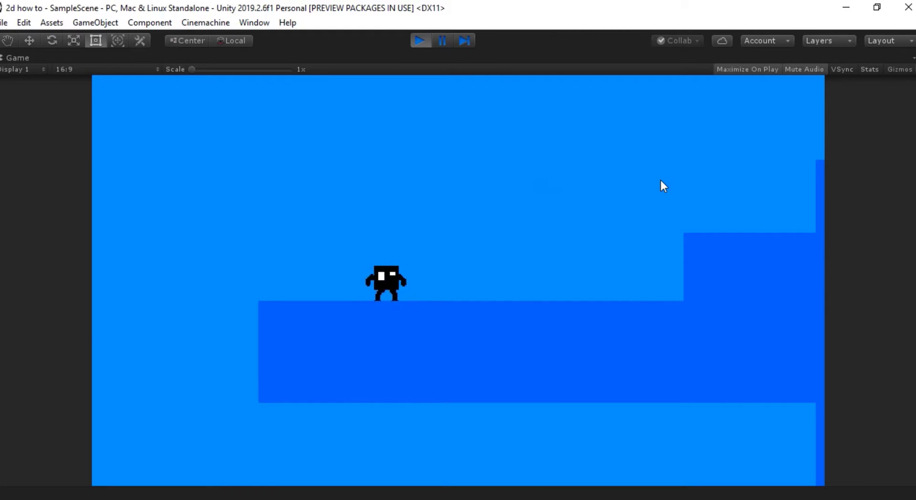
pyautogui.press('Right')
pyautogui.press('Left')
pyautogui.press('Right')
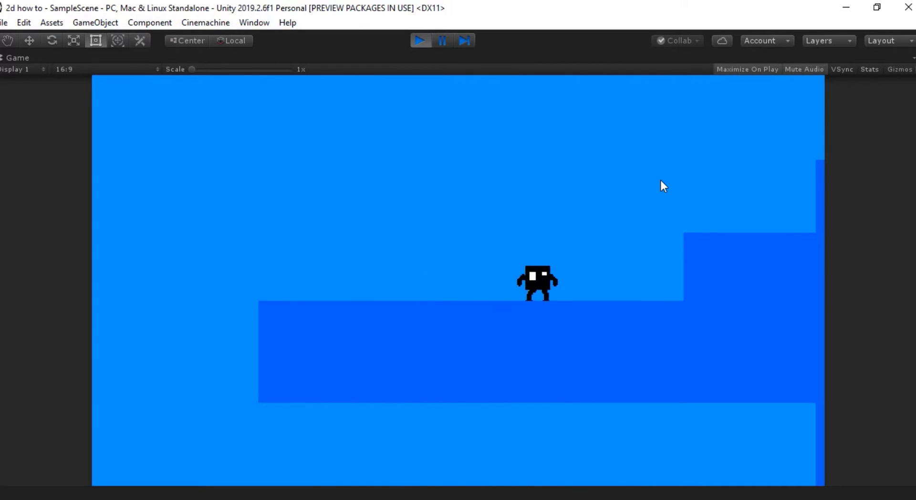
pyautogui.press('Left')
pyautogui.press('Right')
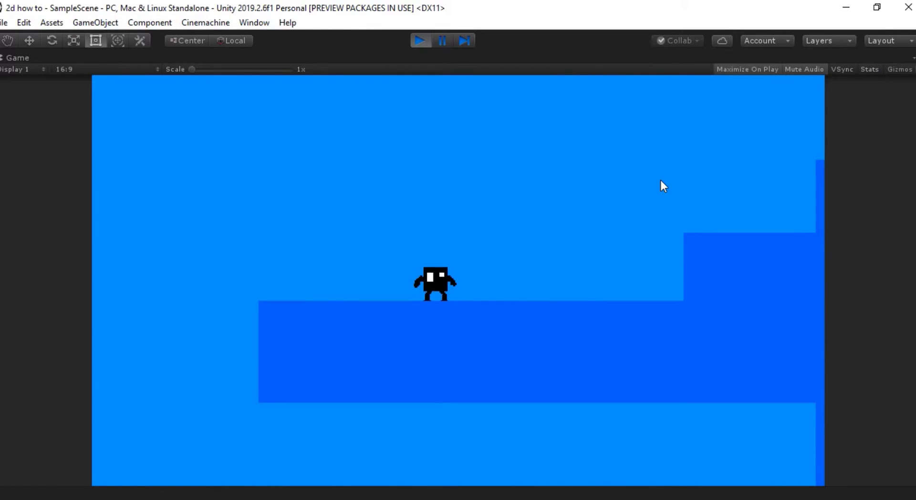
pyautogui.hotkey('ctrl', 'p')
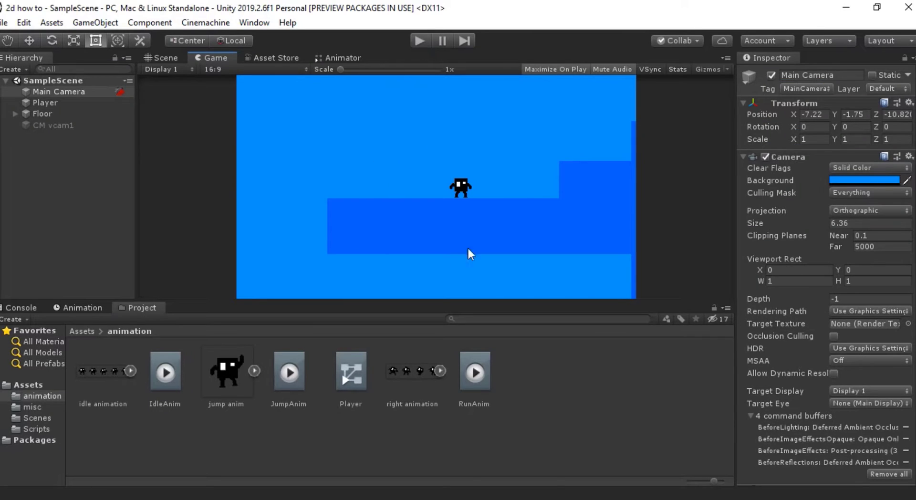
# Step: Return to Assets, select Player to view its Player Movement component, and open the Scripts folder
pyautogui.click(79, 331)
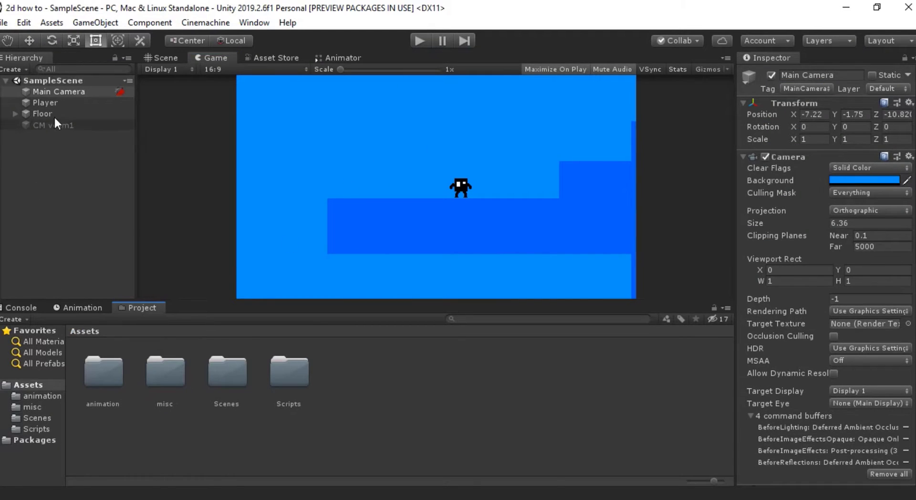
pyautogui.click(45, 103)
pyautogui.scroll(-10, 867, 277)
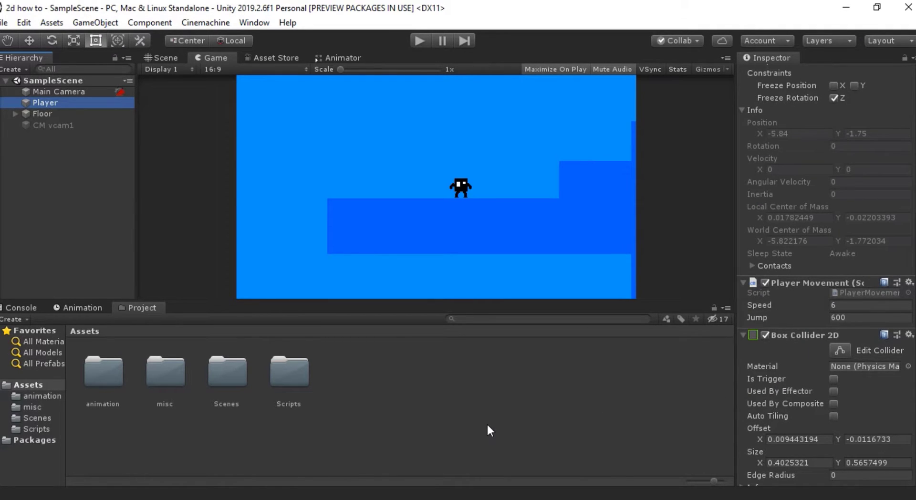
pyautogui.doubleClick(272, 381)
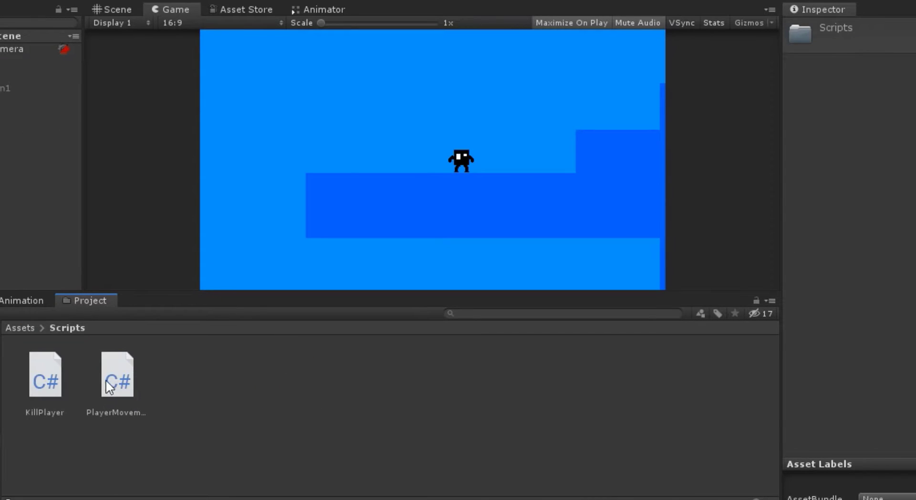
# Step: Open PlayerMovement.cs in Visual Studio and read through its movement, jump and OnCollisionEnter2D code
pyautogui.doubleClick(114, 379)
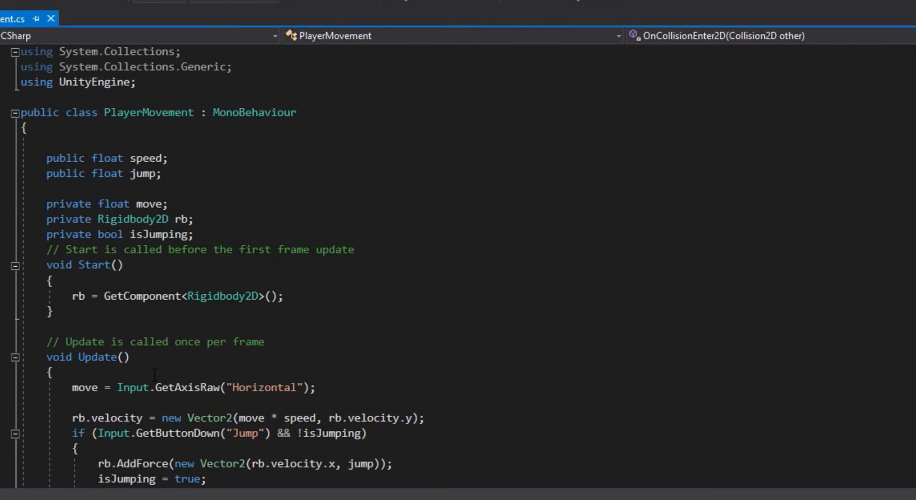
pyautogui.scroll(-2, 212, 306)
pyautogui.scroll(2, 211, 306)
pyautogui.scroll(-3, 211, 306)
pyautogui.scroll(2, 735, 358)
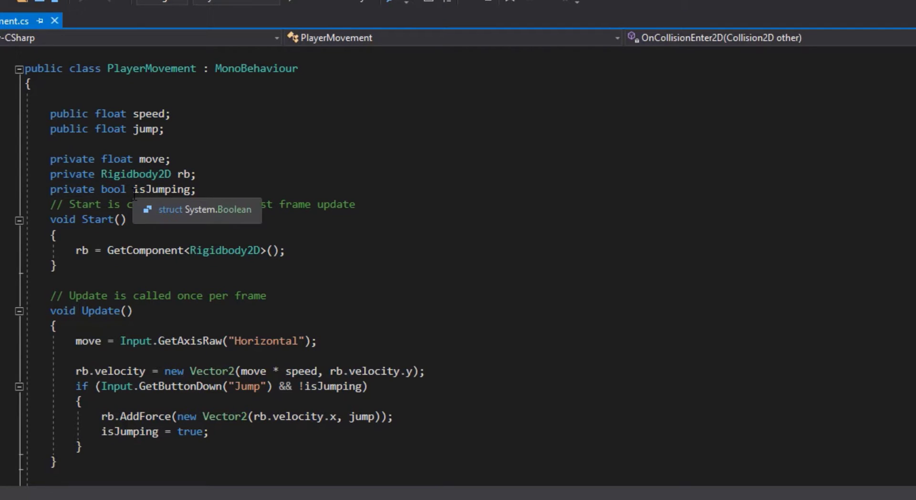
pyautogui.scroll(-4, 134, 195)
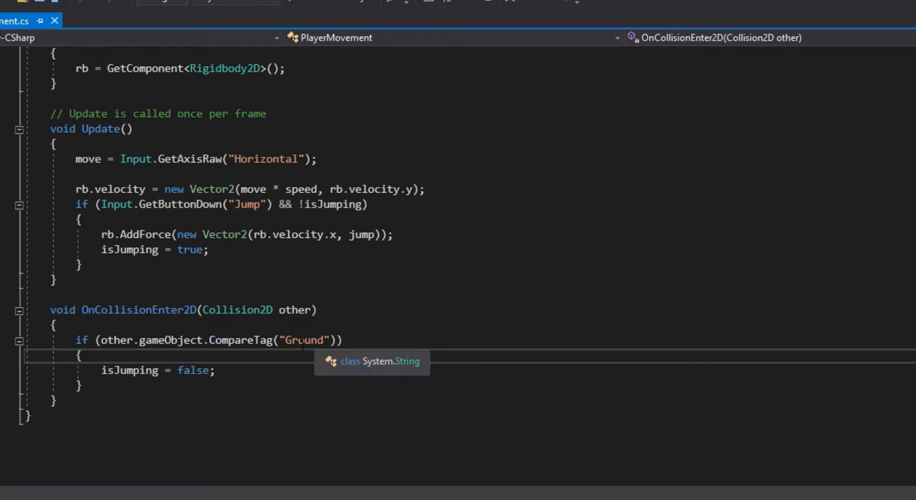
pyautogui.scroll(1, 240, 371)
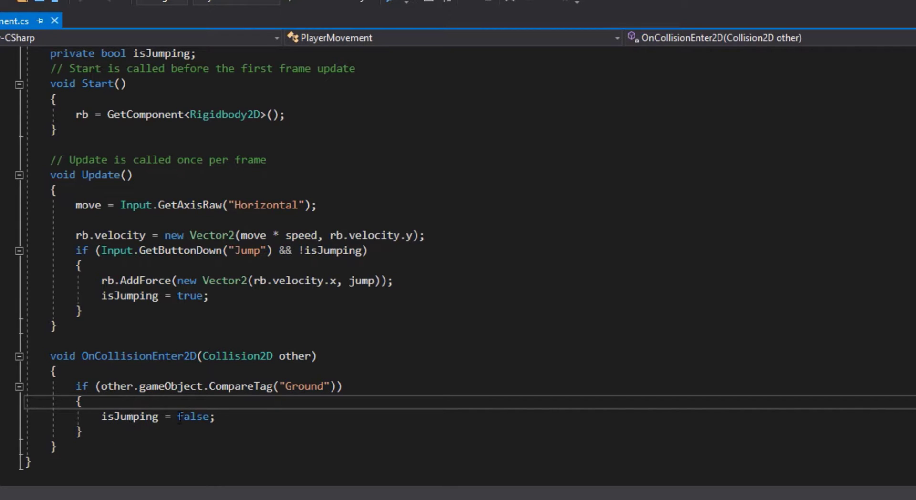
pyautogui.scroll(4, 229, 298)
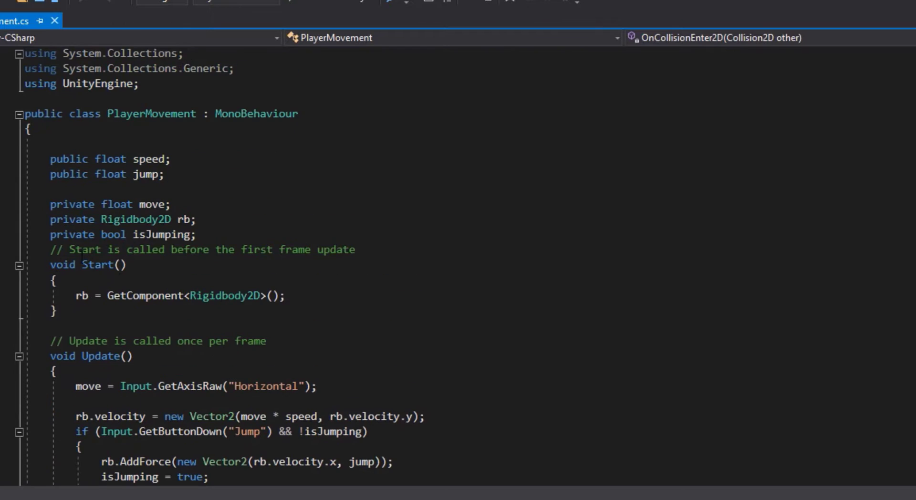
pyautogui.scroll(-4, 230, 308)
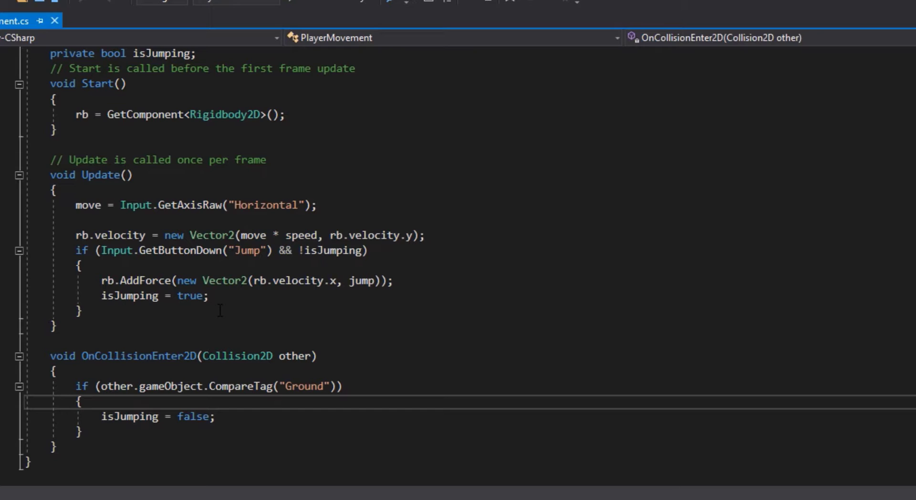
pyautogui.scroll(4, 220, 310)
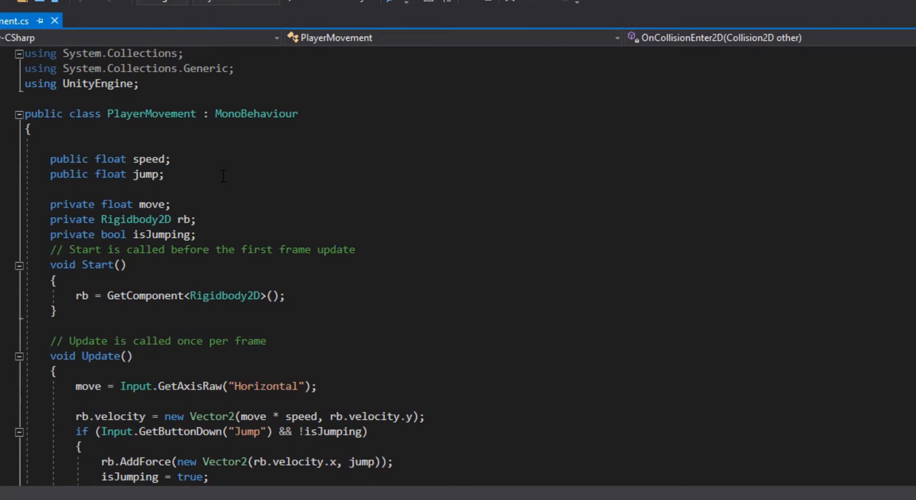
# Step: Add a 'private bool facingRight;' field below isJumping and save the script
pyautogui.click(250, 236)
pyautogui.press('Return')
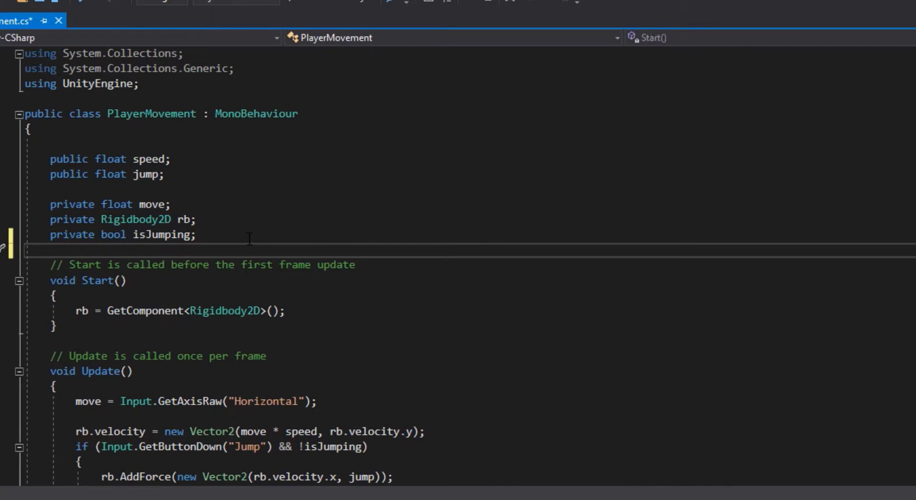
pyautogui.write('private bool is')
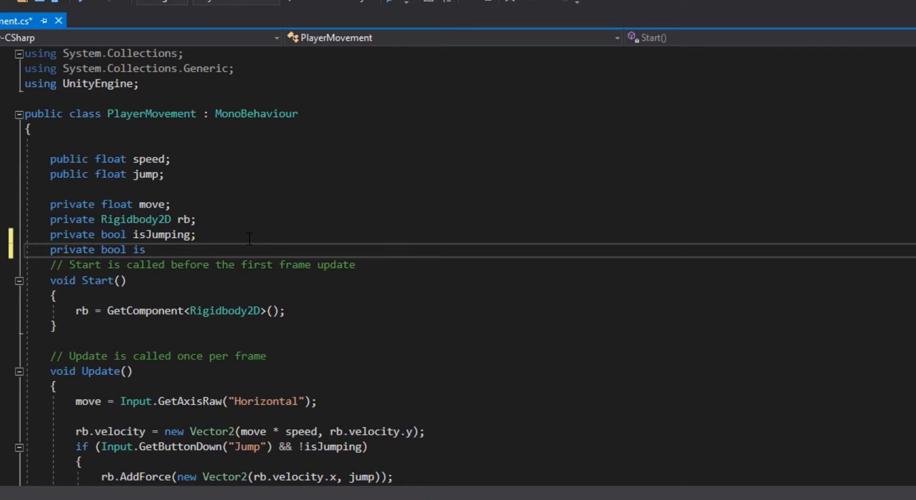
pyautogui.press('BackSpace')
pyautogui.press('BackSpace')
pyautogui.write('facingRight;')
pyautogui.hotkey('ctrl', 's')
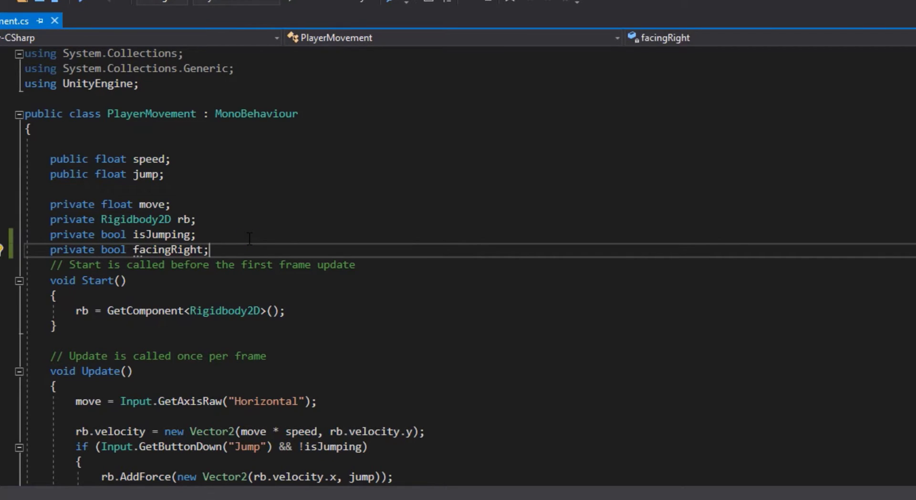
# Step: Declare 'private Animator anim;' below facingRight and save PlayerMovement.cs
pyautogui.press('Return')
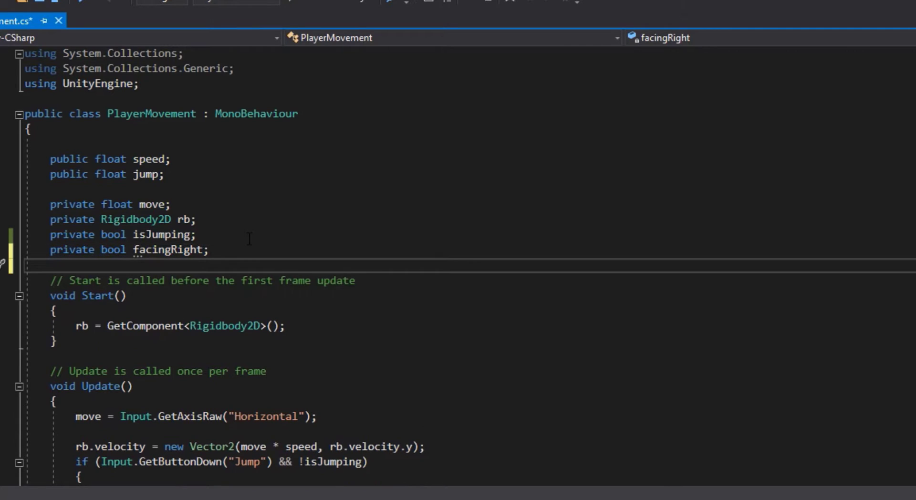
pyautogui.write('private float Anim')
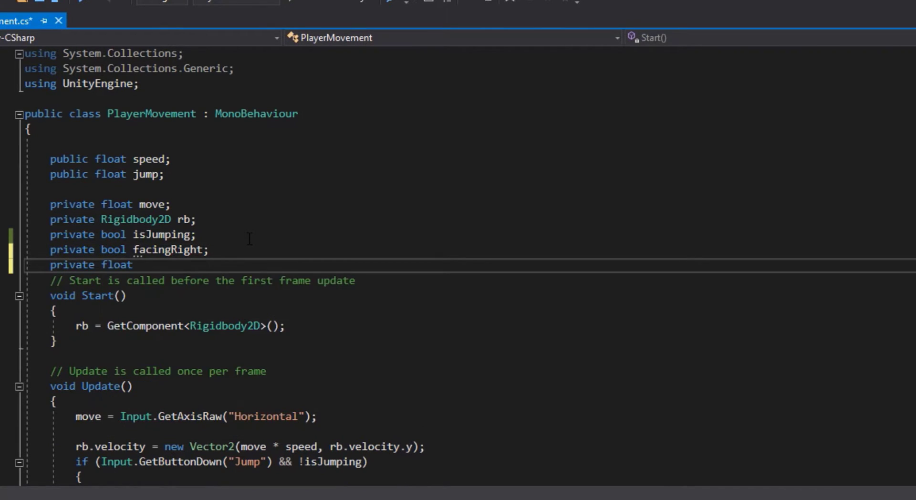
pyautogui.press('BackSpace')
pyautogui.press('BackSpace')
pyautogui.press('BackSpace')
pyautogui.press('BackSpace')
pyautogui.press('BackSpace')
pyautogui.press('BackSpace')
pyautogui.press('BackSpace')
pyautogui.press('BackSpace')
pyautogui.press('BackSpace')
pyautogui.press('BackSpace')
pyautogui.write('Anima')
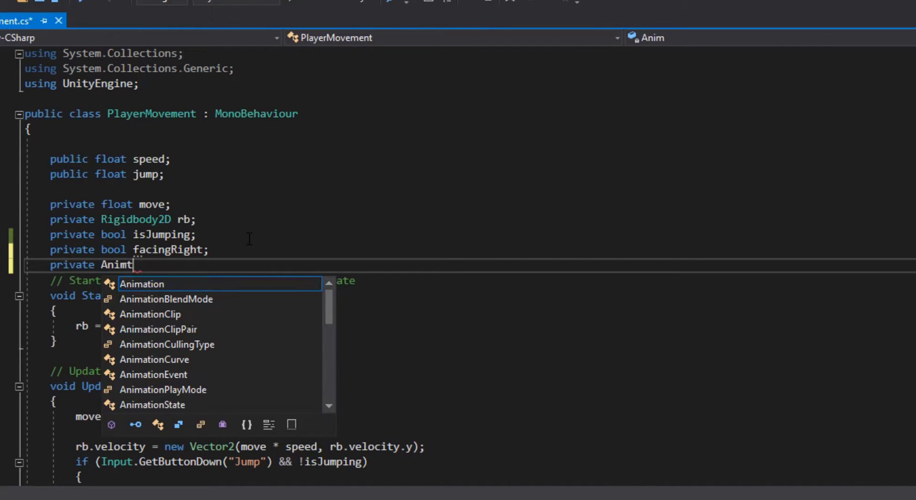
pyautogui.write('tor')
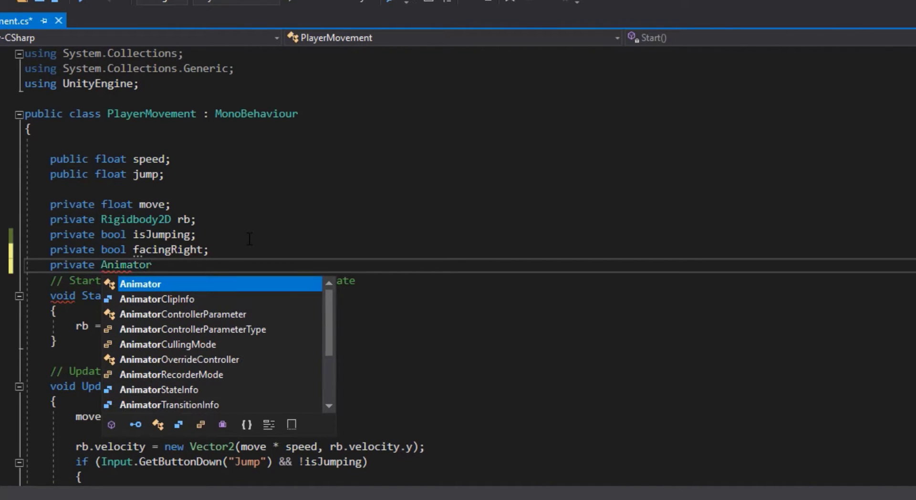
pyautogui.press('Escape')
pyautogui.write('naim;')
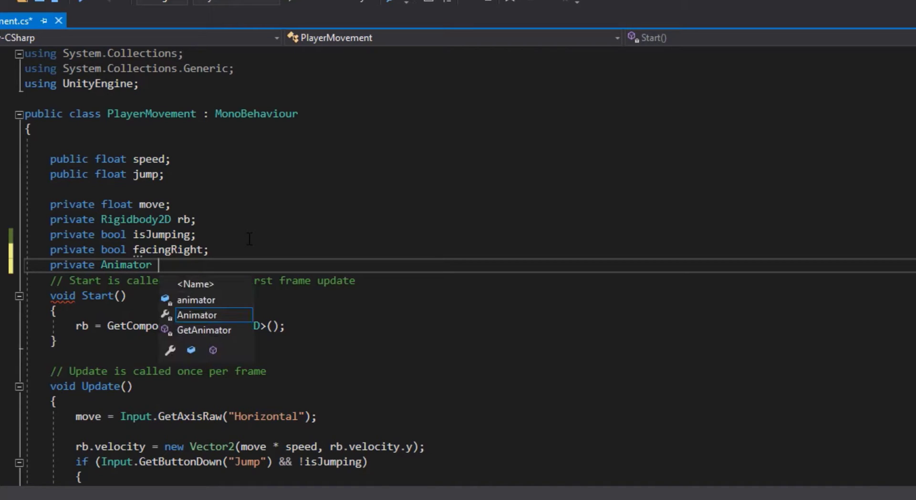
pyautogui.press('BackSpace')
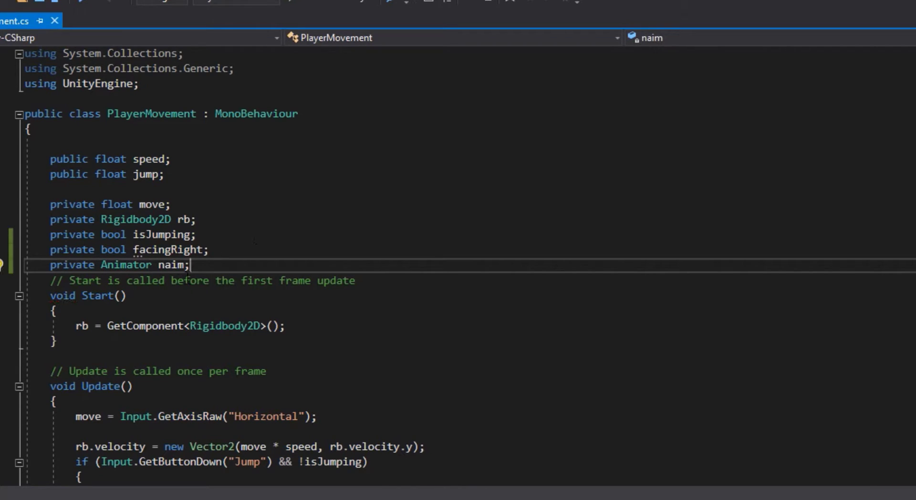
pyautogui.press('BackSpace')
pyautogui.press('BackSpace')
pyautogui.press('BackSpace')
pyautogui.press('BackSpace')
pyautogui.write('anim;')
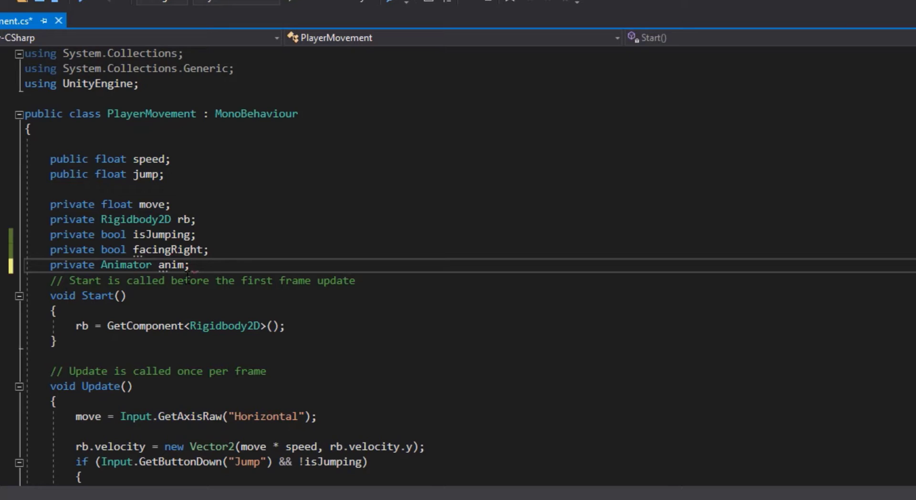
pyautogui.hotkey('ctrl', 's')
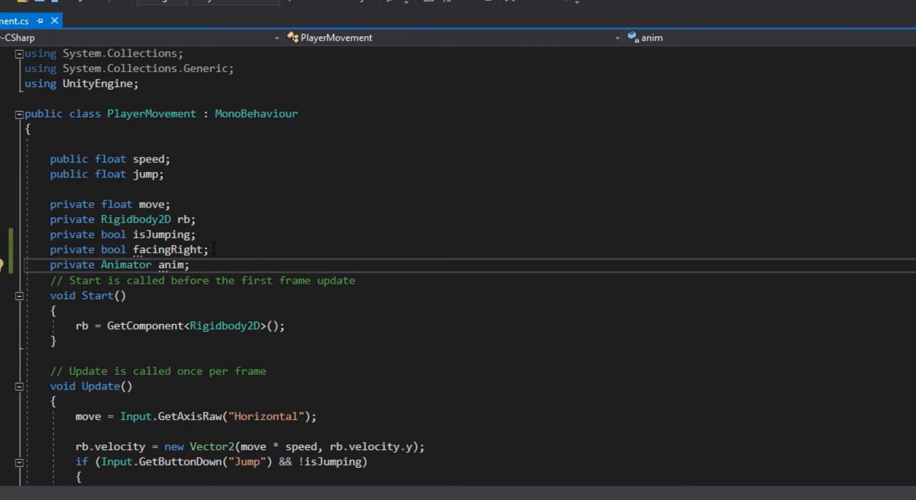